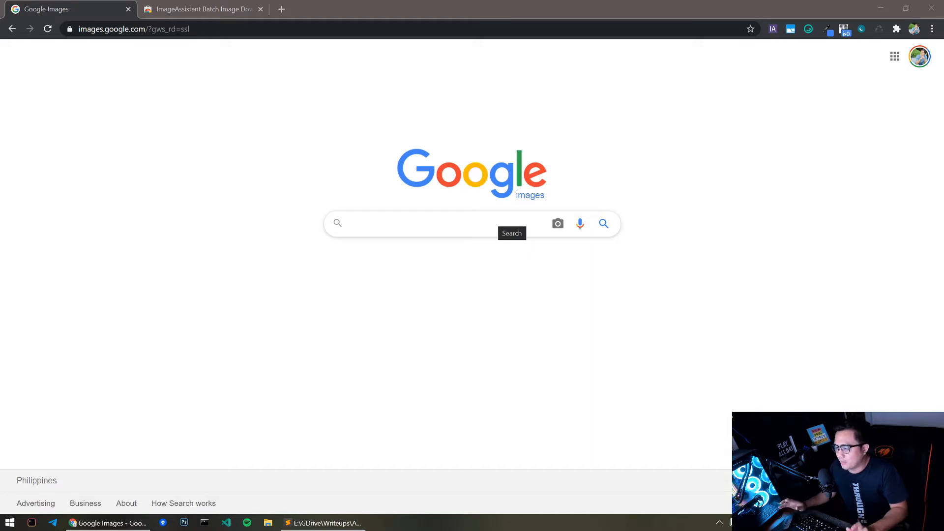
Search Google Images for "face mask".
left_click(493, 219)
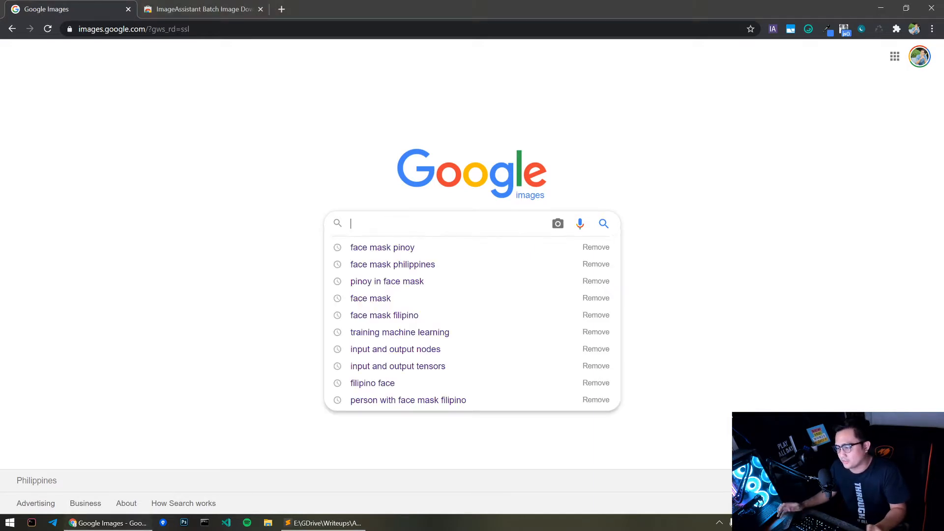
type("face mask")
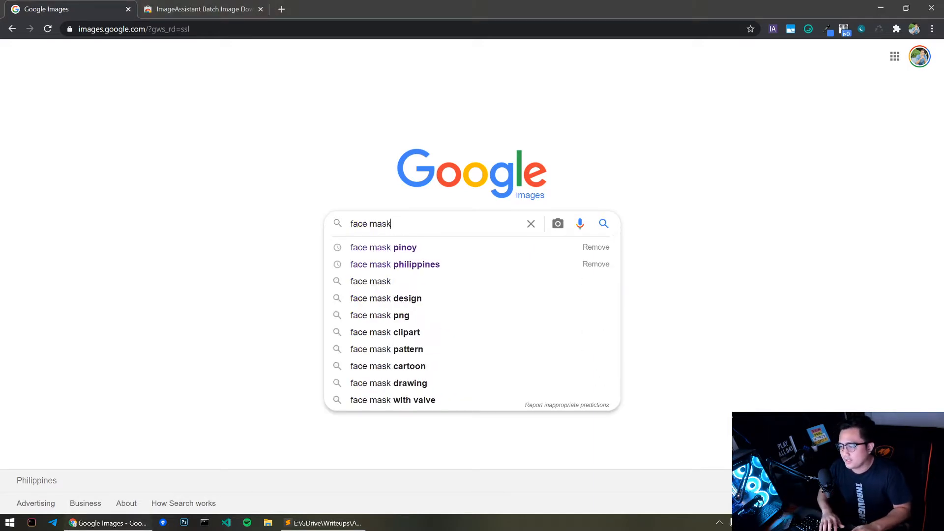
key("Return")
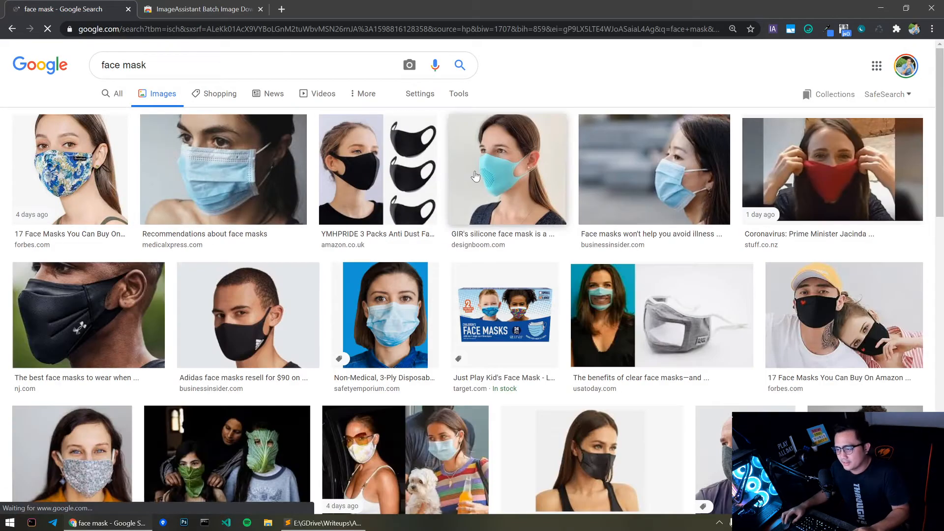
Look through the face mask image results and check the save options for the first image.
scroll(353, 298, "down", 10)
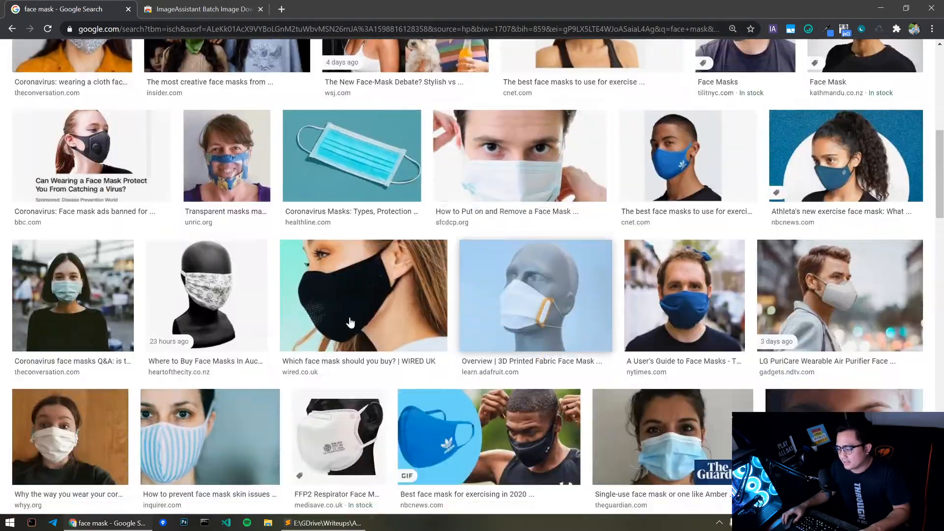
scroll(355, 298, "down", 4)
scroll(393, 290, "up", 14)
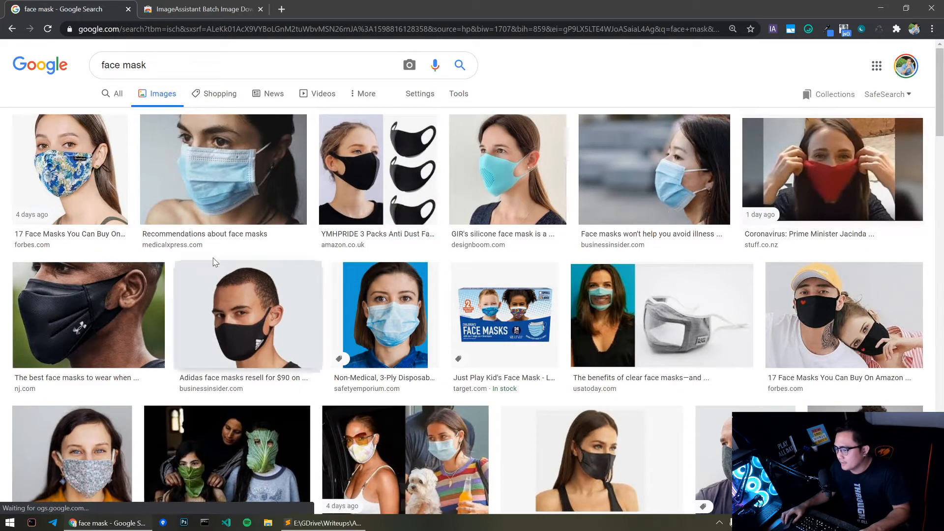
scroll(497, 319, "down", 2)
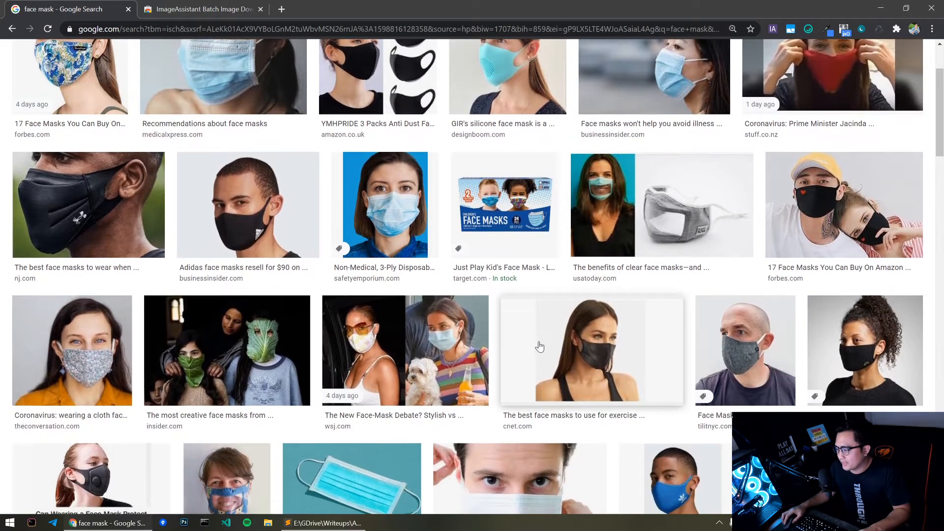
scroll(537, 343, "up", 3)
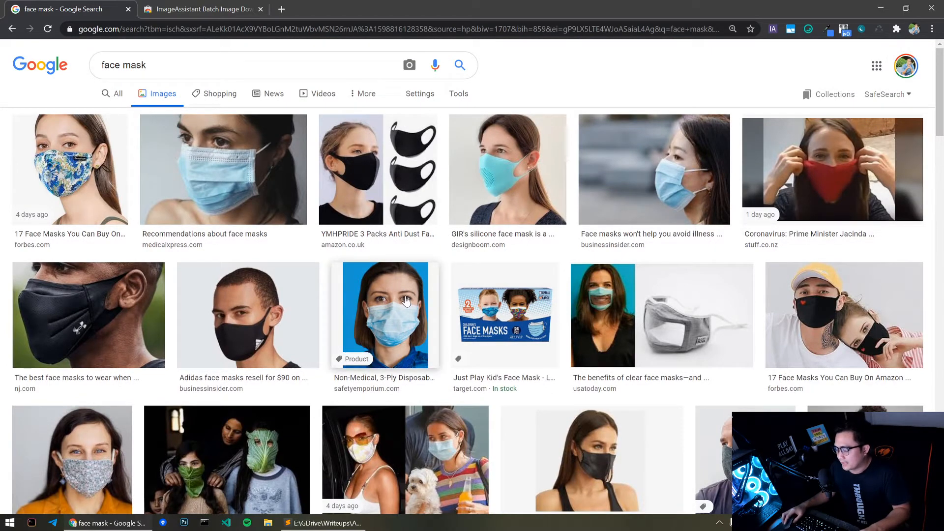
scroll(417, 287, "down", 6)
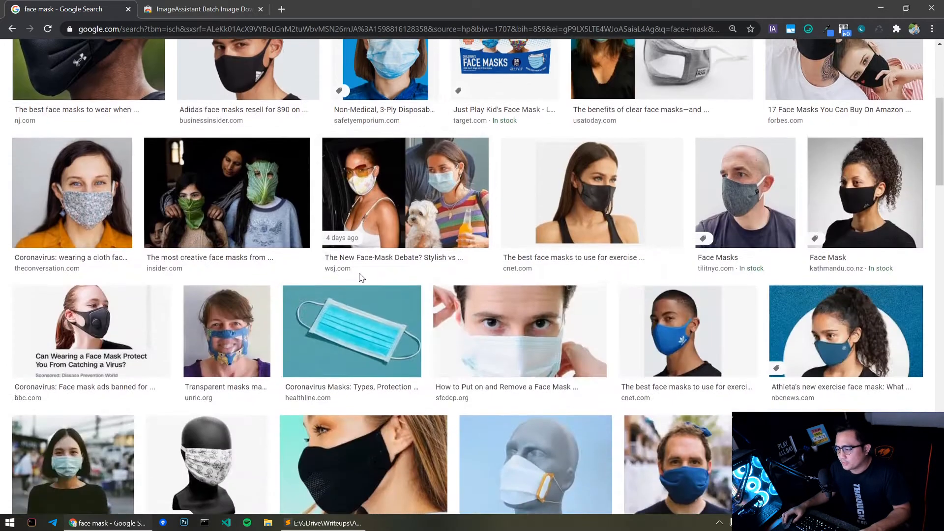
scroll(522, 295, "up", 6)
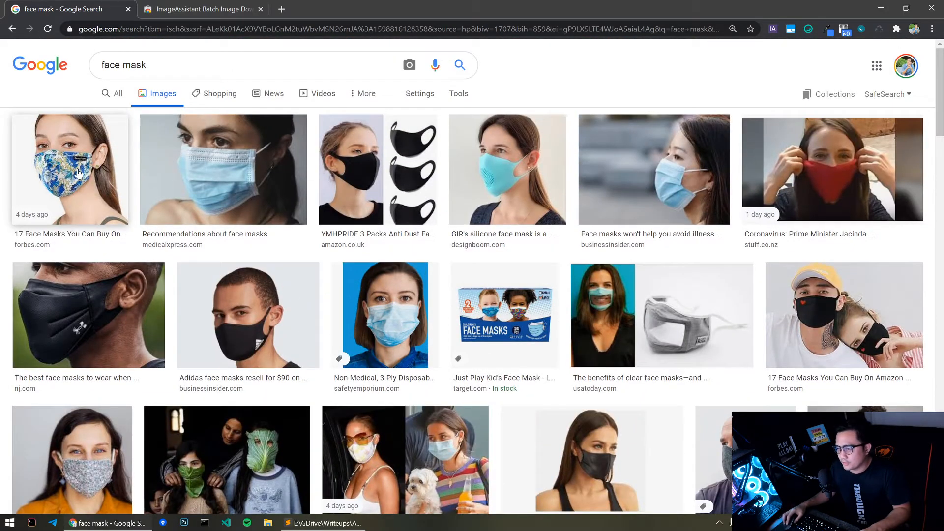
right_click(77, 169)
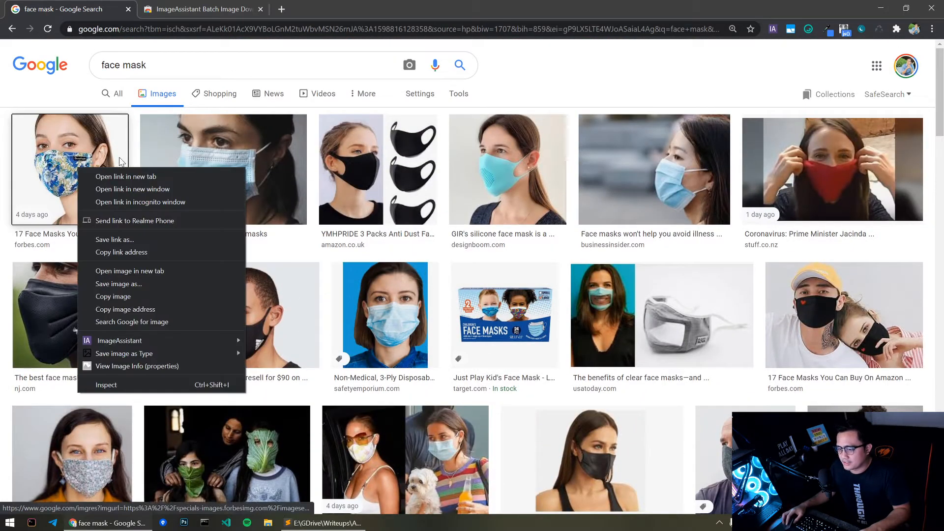
left_click(142, 283)
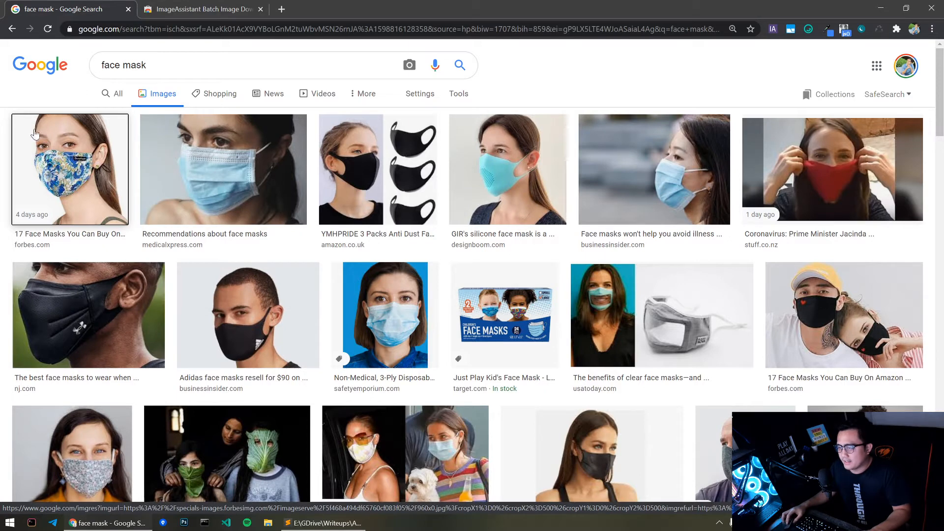
View the ImageAssistant Batch Image Downloader page in the Chrome Web Store and highlight the extension's name.
left_click(195, 11)
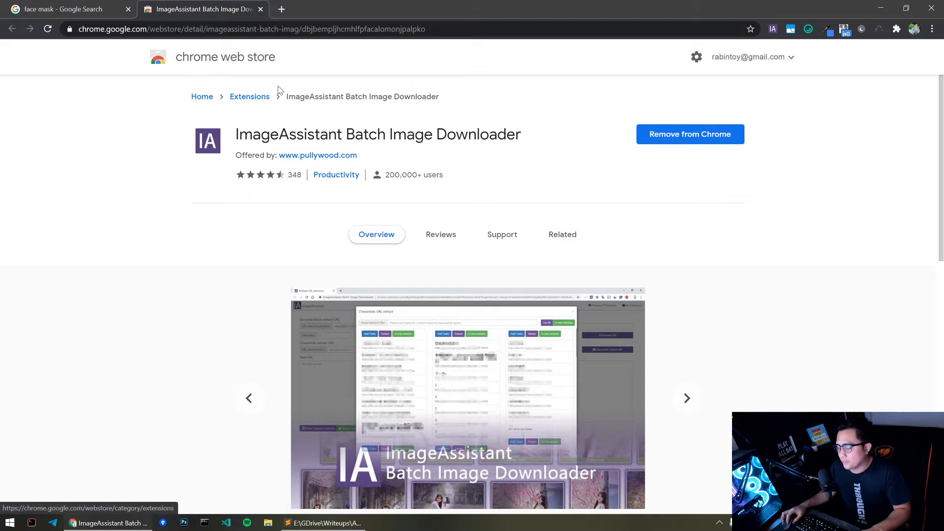
left_click_drag(236, 134, 368, 134)
mouse_move(527, 136)
left_mouse_down()
mouse_move(368, 143)
mouse_move(238, 135)
mouse_move(517, 134)
left_mouse_up()
left_click(235, 134)
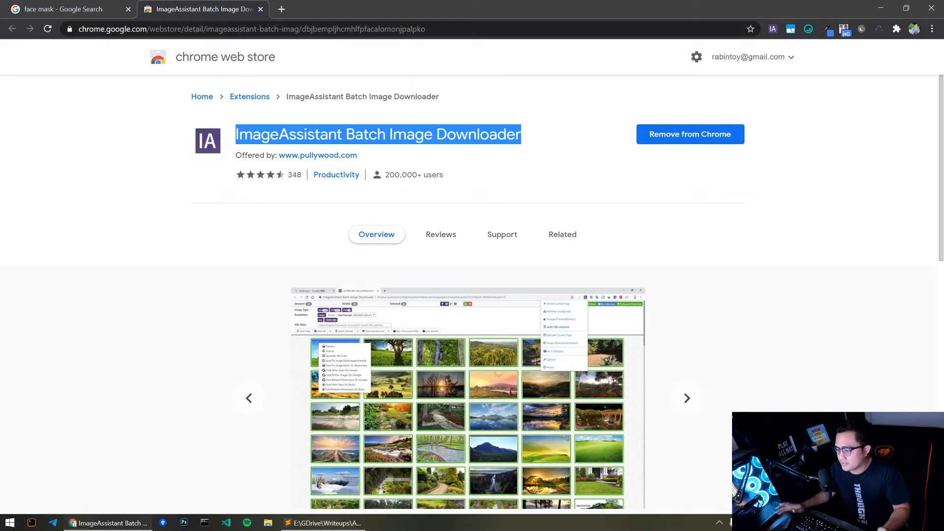
Return to the face mask results and extract the current page's images with the ImageAssistant extension.
left_click(69, 9)
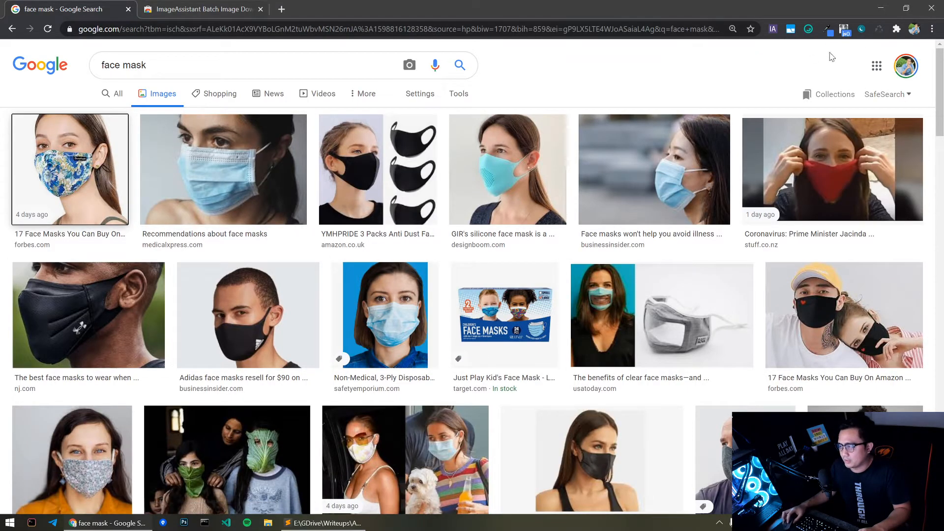
left_click(772, 29)
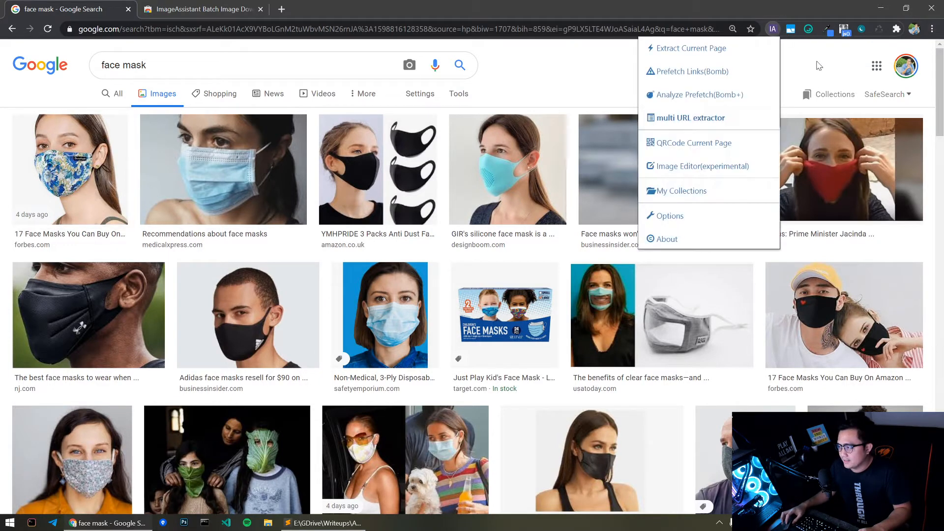
left_click(672, 49)
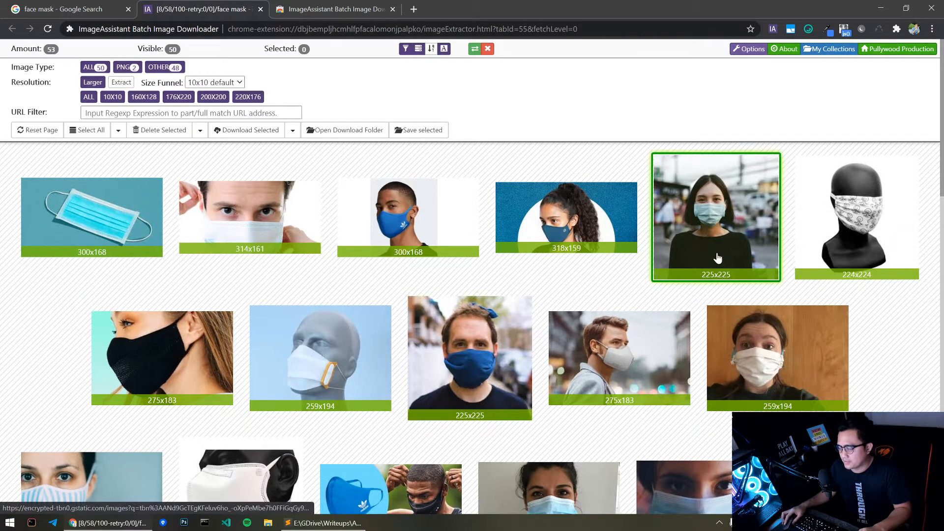
Select extracted images of individual people wearing masks, including the woman on the street and portraits in the first two rows.
left_click(725, 216)
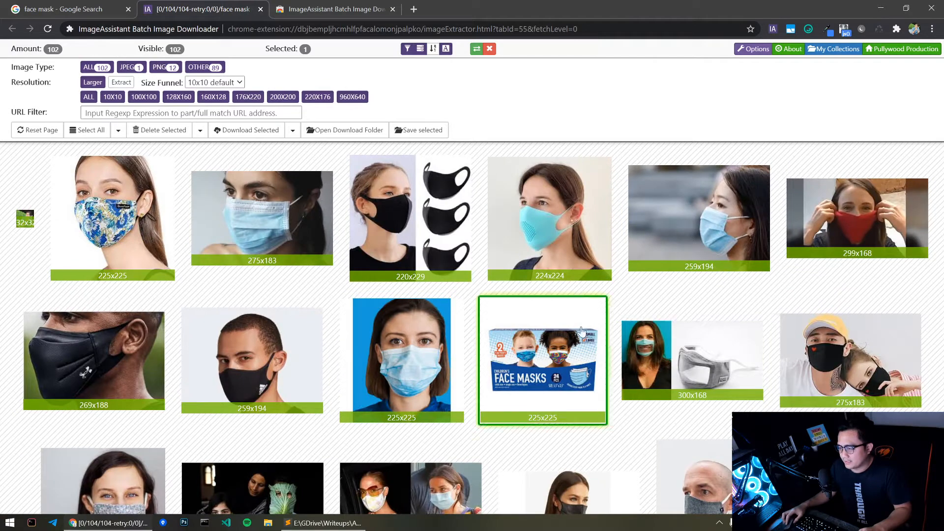
scroll(401, 315, "down", 1)
left_click(400, 295)
scroll(226, 408, "up", 1)
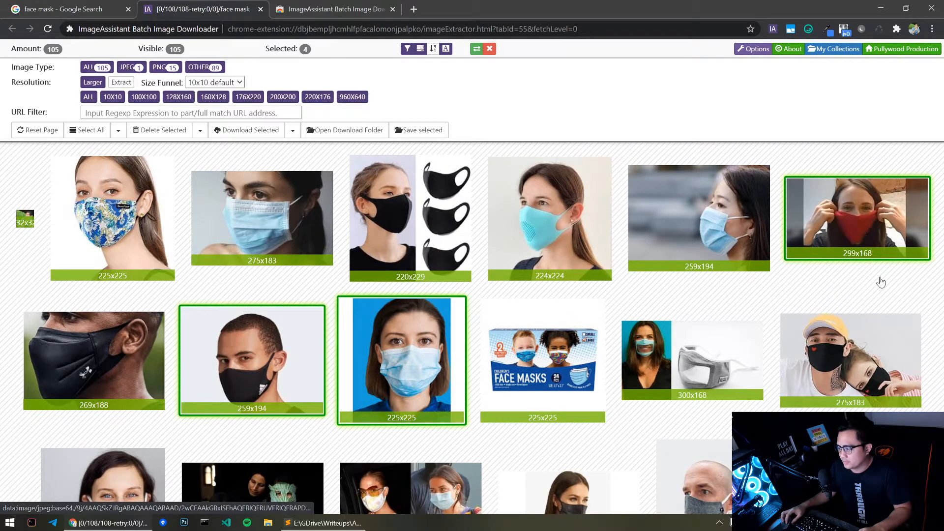
scroll(421, 268, "down", 2)
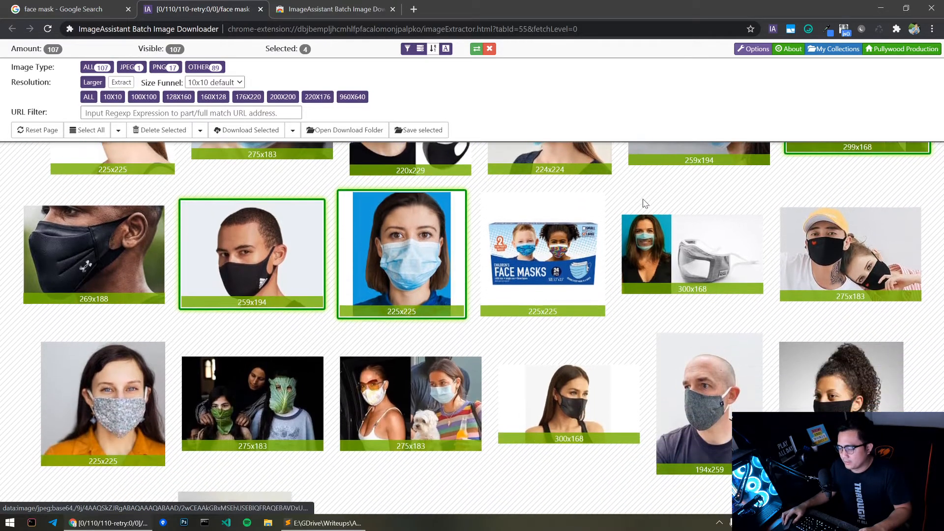
scroll(559, 215, "up", 2)
Add further single-person masked portraits from the lower rows to the selection, skipping mask-only and mannequin images.
scroll(613, 252, "down", 4)
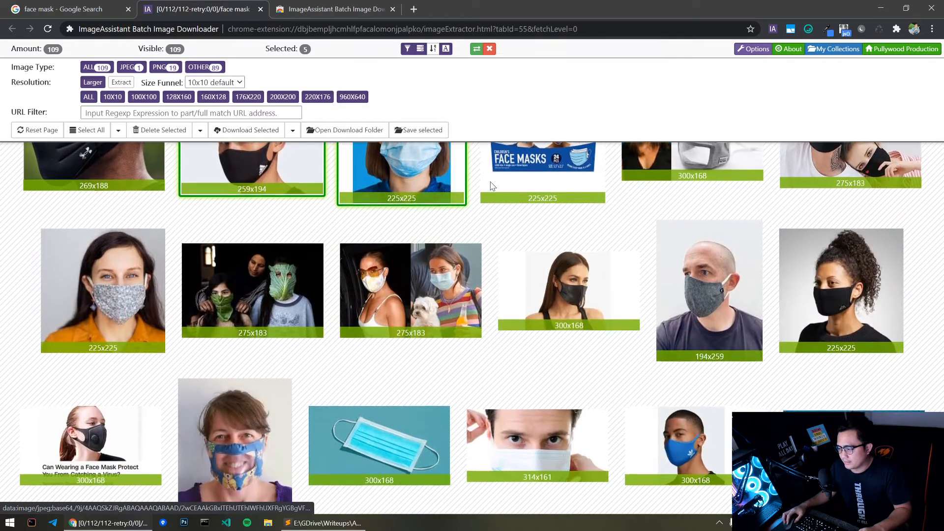
left_click(822, 294)
left_click(99, 299)
scroll(194, 300, "down", 8)
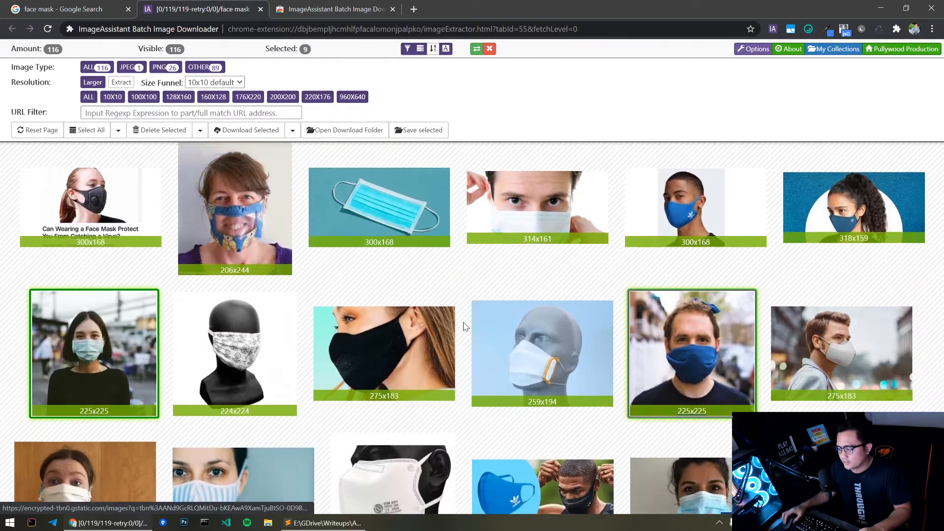
left_click(673, 312)
scroll(678, 306, "up", 5)
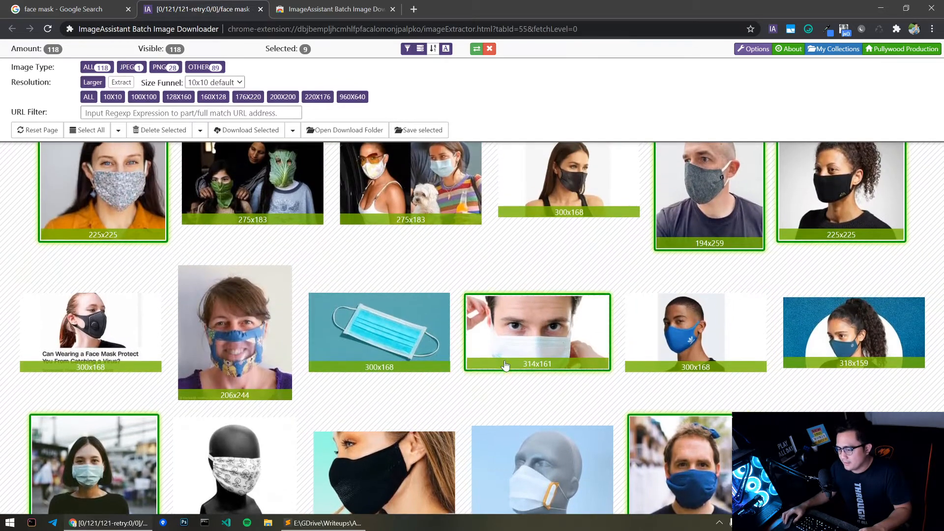
scroll(678, 320, "down", 2)
scroll(680, 335, "down", 4)
scroll(639, 335, "up", 4)
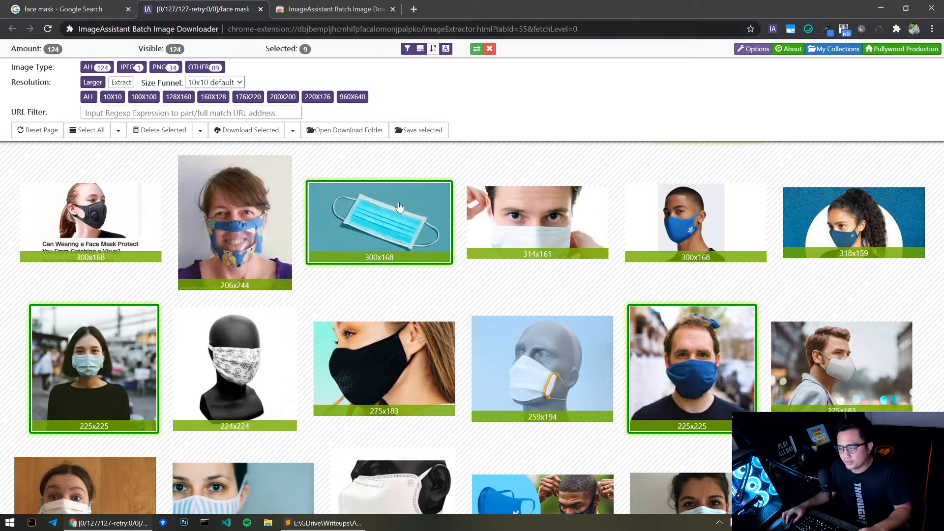
Download the selected images with the default save path and show the first downloaded file in its folder.
left_click(269, 131)
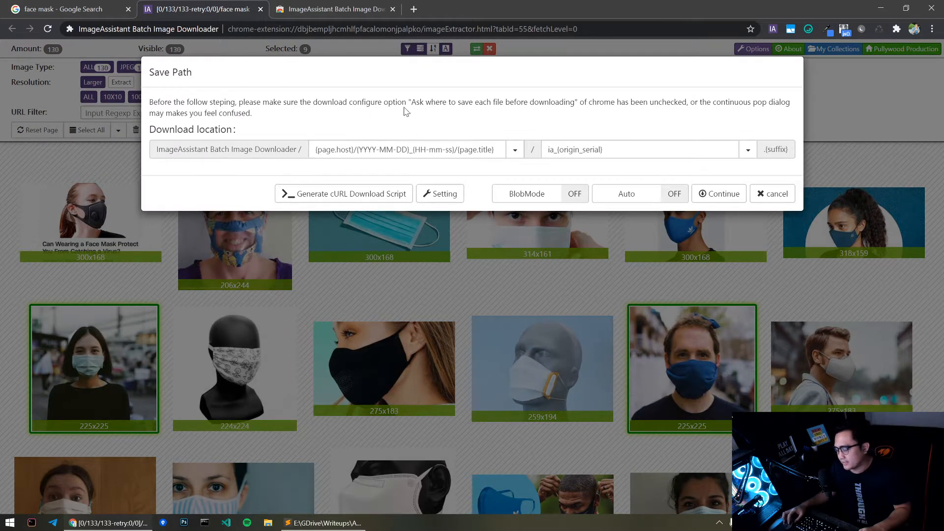
left_click(706, 197)
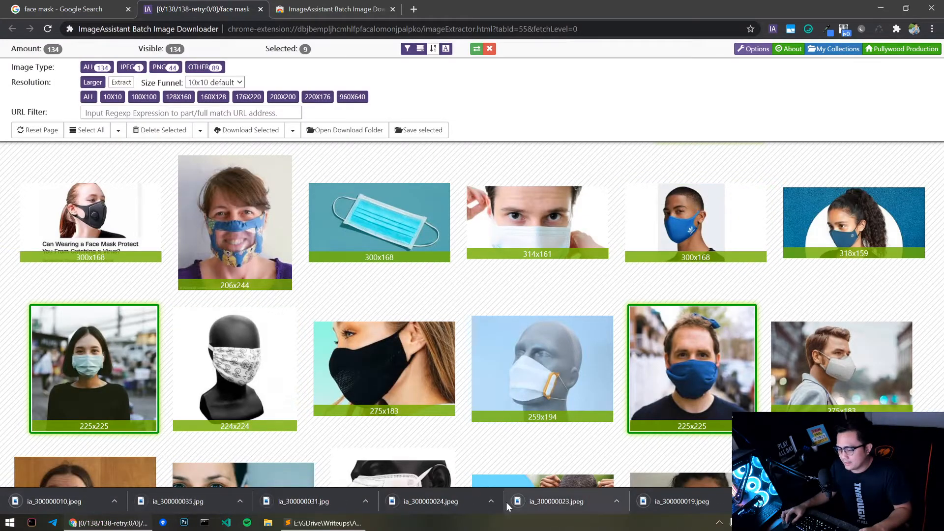
left_click(114, 500)
left_click(156, 464)
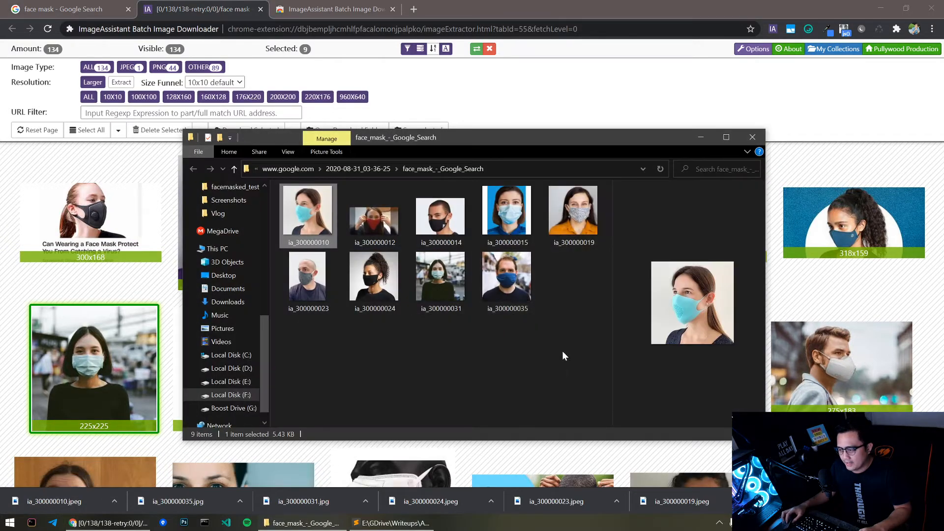
Look over the downloaded face mask images in the face_mask_-_Google_Search folder.
left_click_drag(565, 351, 329, 231)
left_click(410, 312)
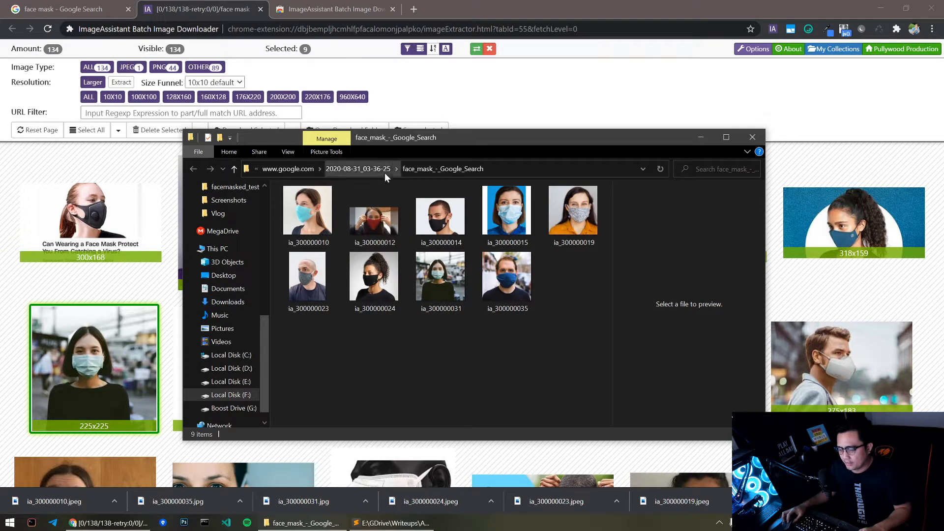
left_click(308, 211)
left_click(389, 224)
left_click(440, 216)
left_click(568, 217)
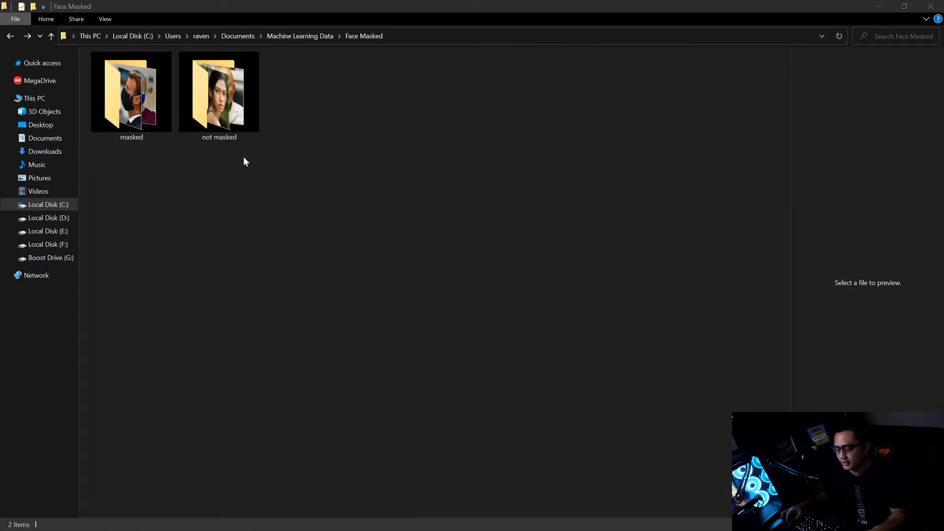
Look at the "masked" and "not masked" folders inside the Face Masked folder.
left_click(219, 115)
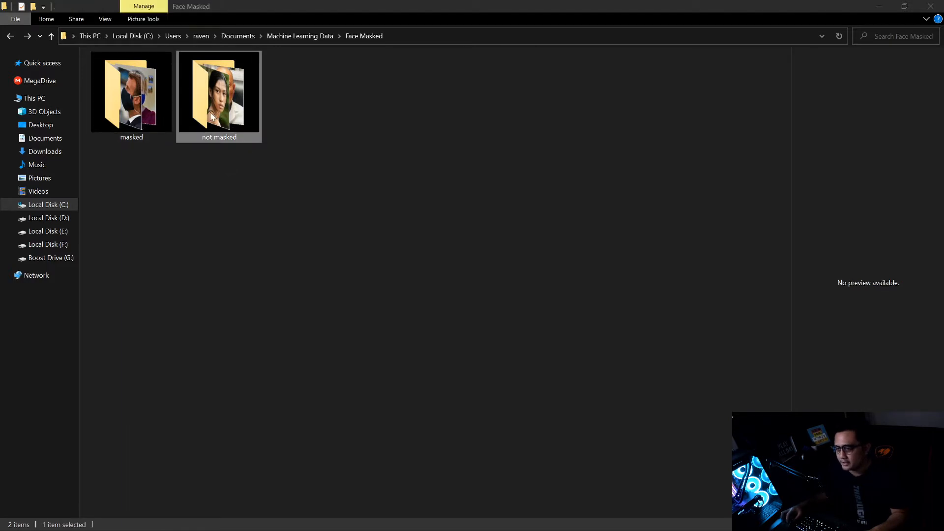
left_click(133, 106)
left_click(211, 120)
left_click(134, 129)
left_click(208, 133)
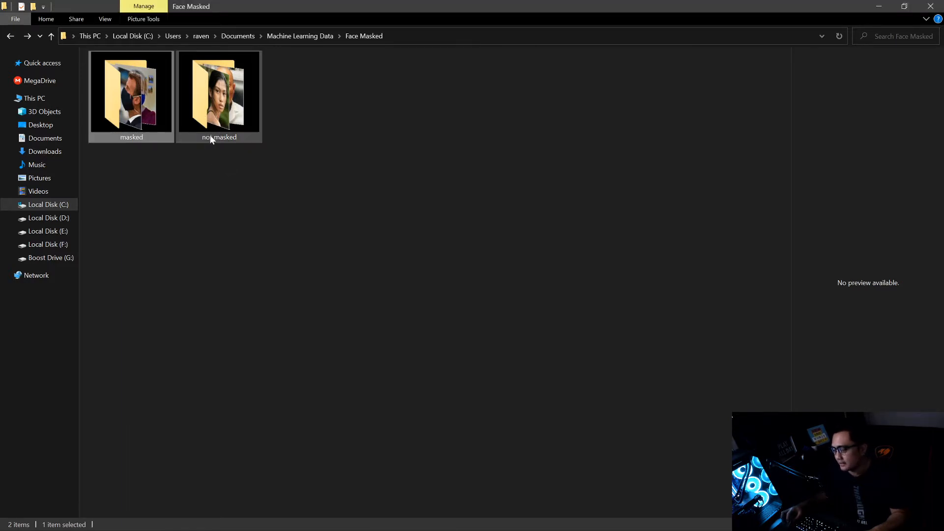
left_click(152, 126)
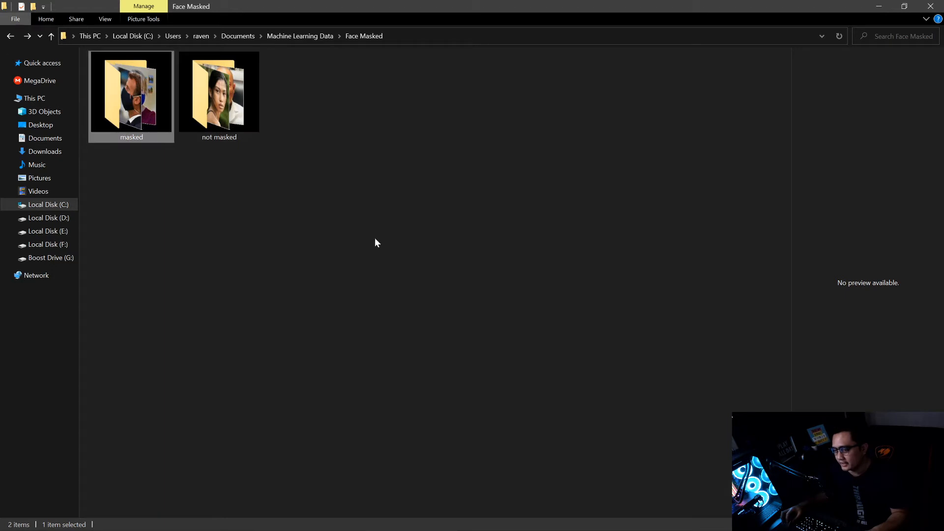
Browse the images in the "masked" folder and return to the Face Masked folder.
double_click(131, 137)
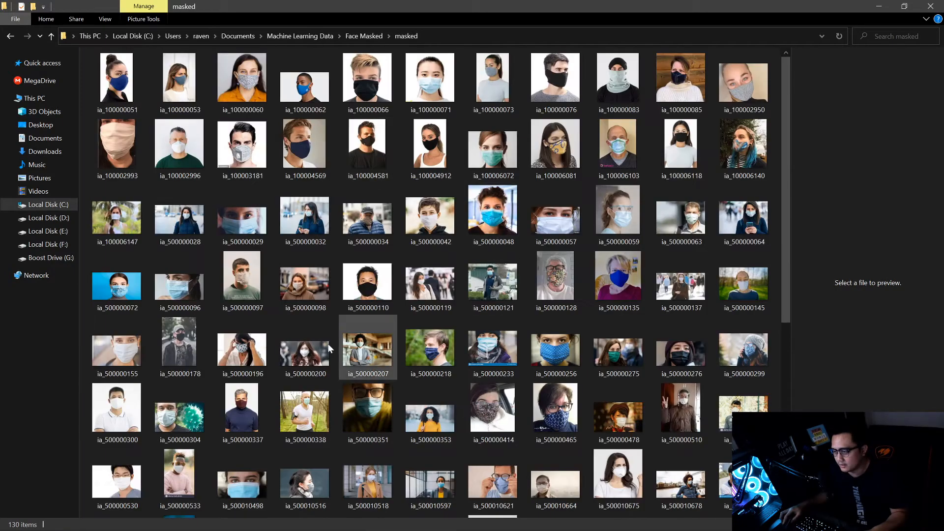
scroll(267, 261, "down", 10)
scroll(267, 262, "up", 10)
left_click(10, 36)
Browse the images in the "not masked" folder and return to the Face Masked folder.
double_click(253, 110)
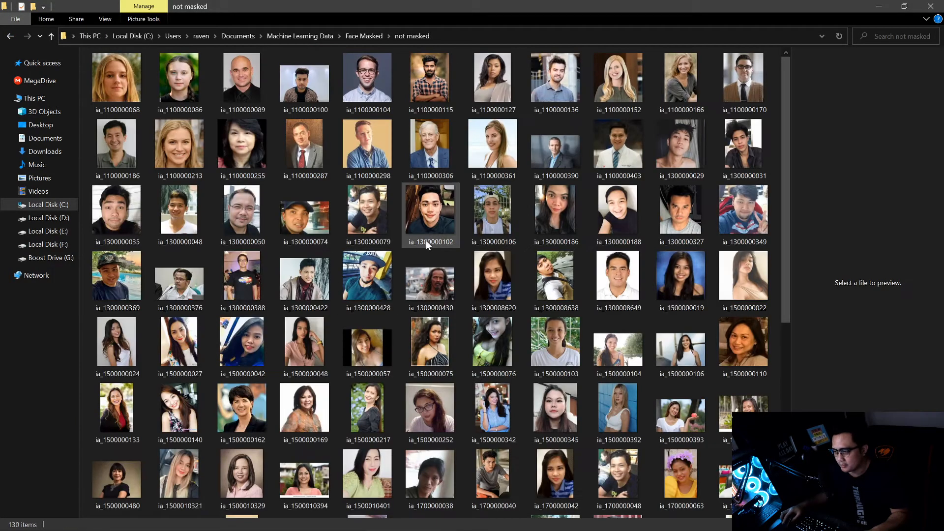
scroll(427, 245, "down", 5)
scroll(420, 251, "up", 5)
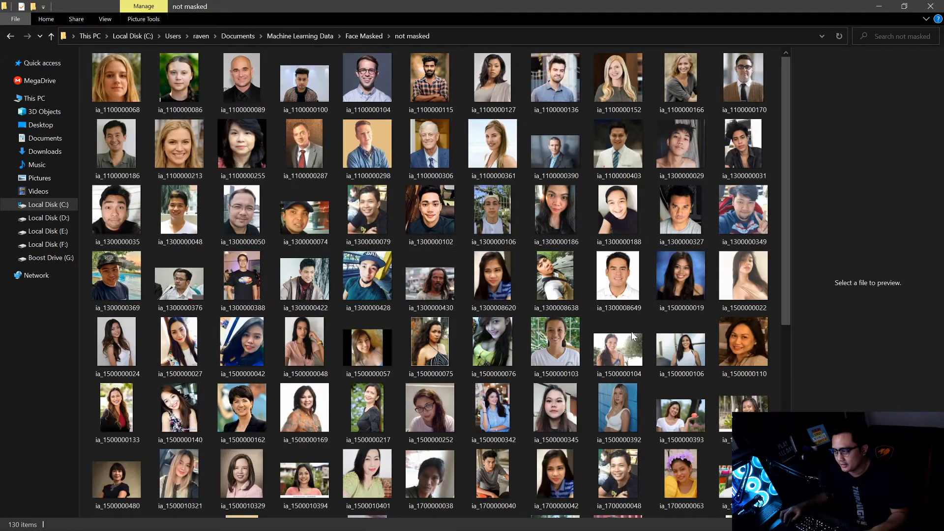
left_click(10, 37)
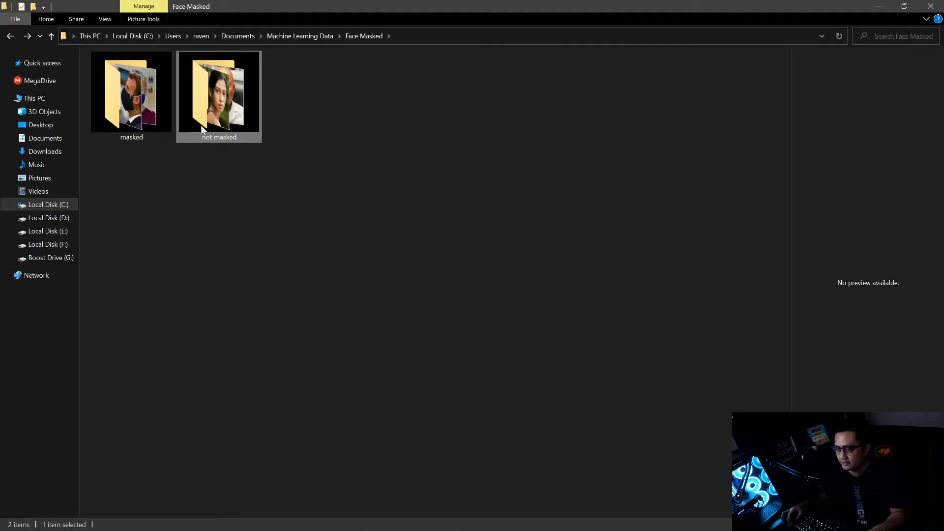
Compress the "masked" and "not masked" folders together into a ZIP archive named Face Masked.
left_click(166, 125)
left_click_drag(303, 166, 127, 87)
right_click(231, 118)
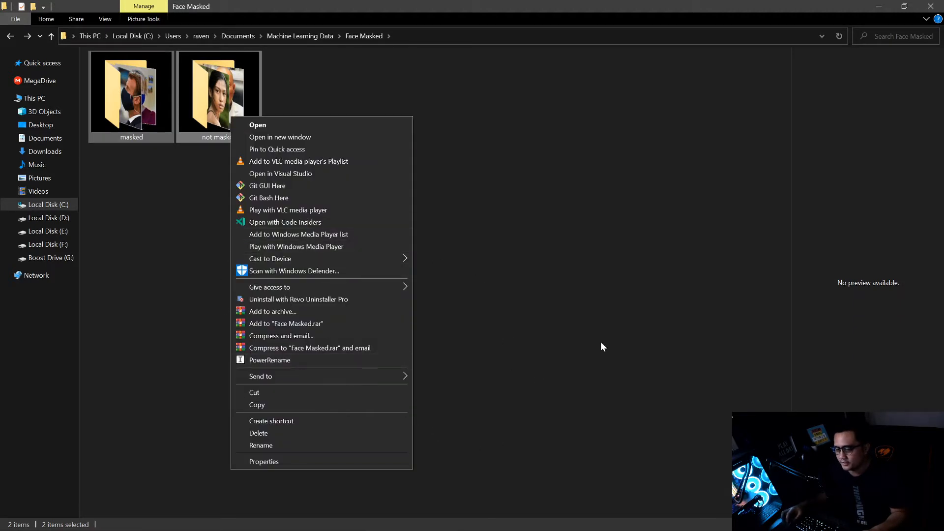
left_click(300, 312)
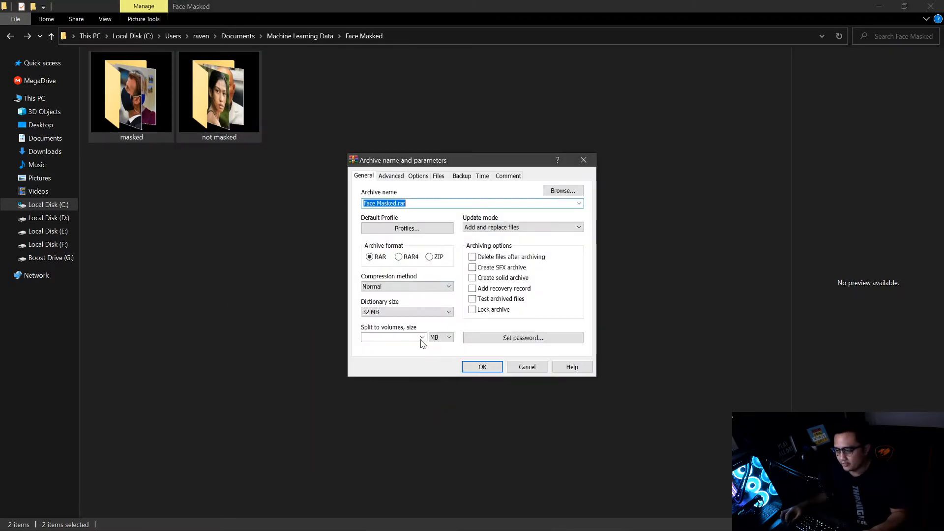
key("Return")
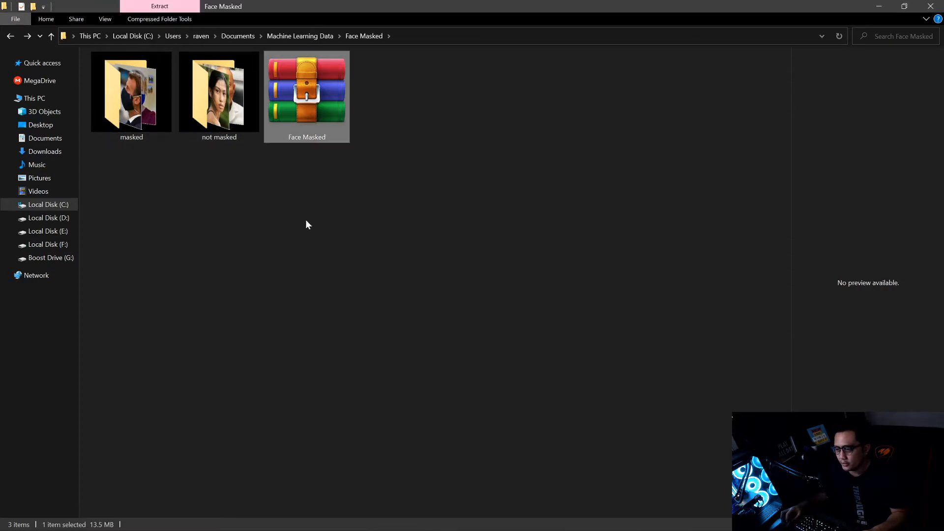
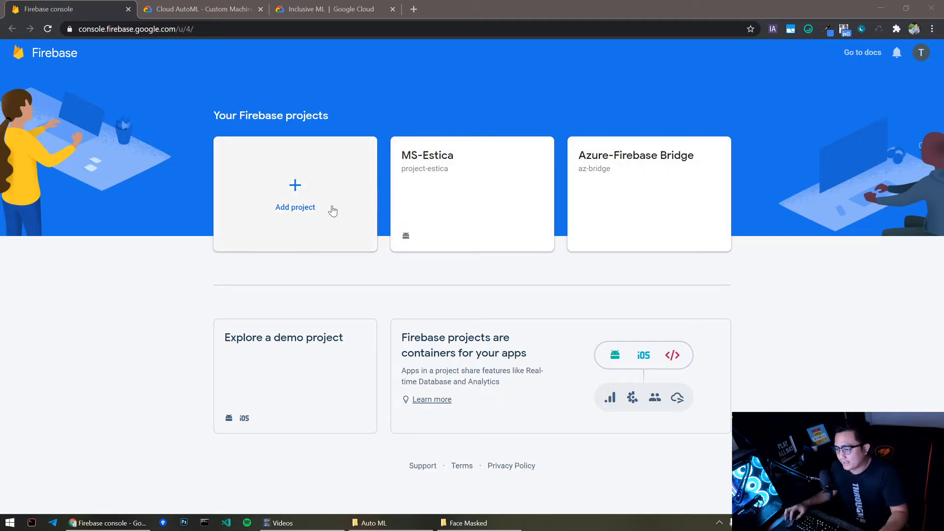
In the Firebase console, start a new project named facemask-ai.
left_click(307, 197)
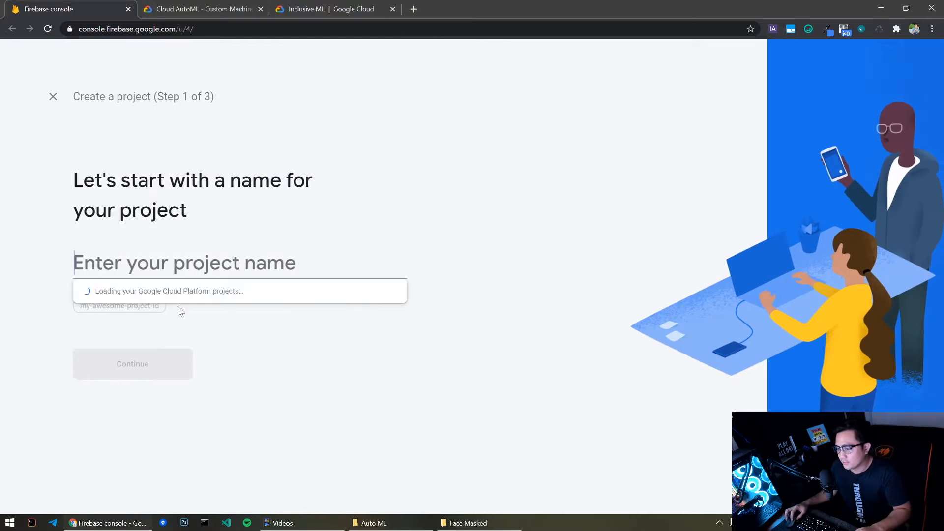
type("facemask-ai")
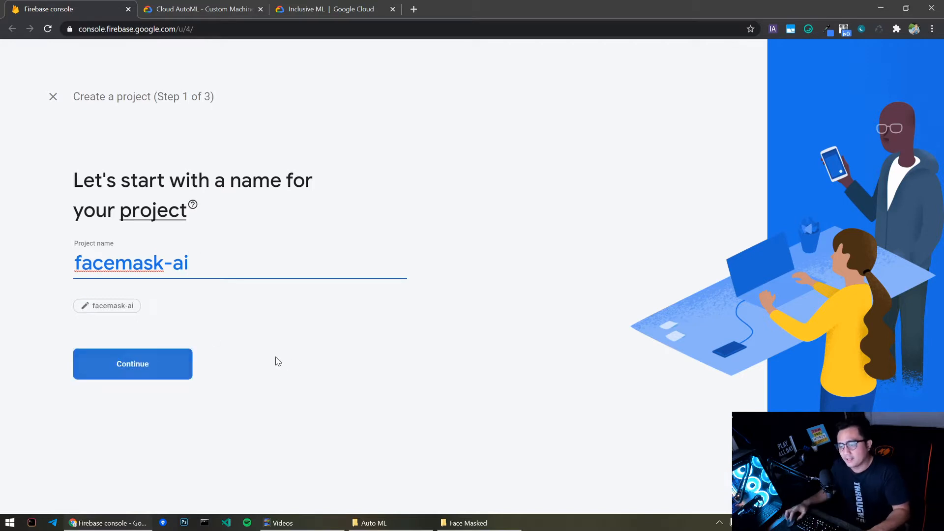
left_click(145, 375)
Keep Google Analytics enabled, choose Default Account for Firebase as the Analytics account, and create the project.
scroll(392, 394, "down", 1)
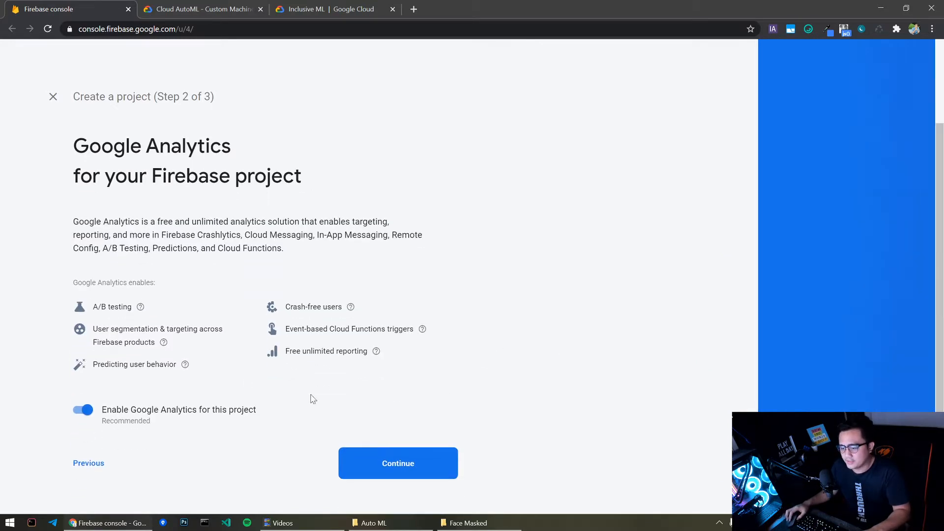
left_click(391, 465)
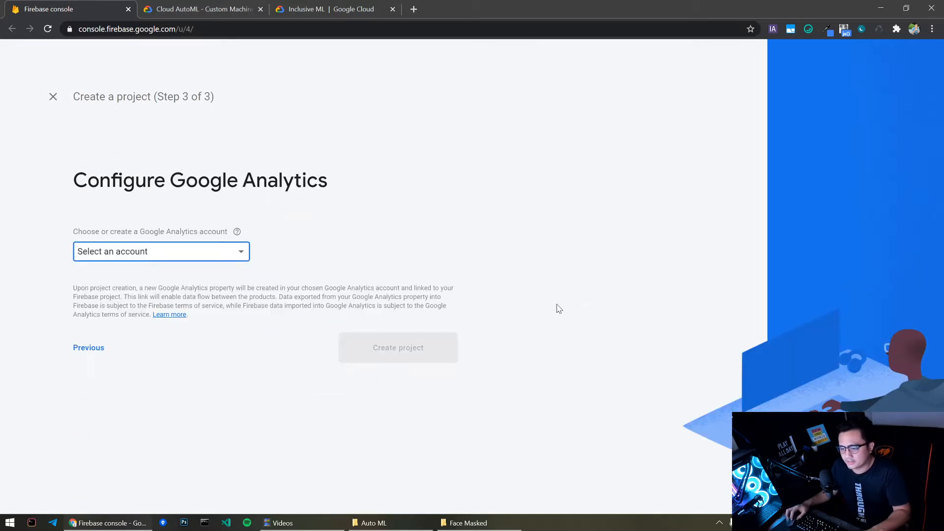
left_click(235, 259)
left_click(157, 258)
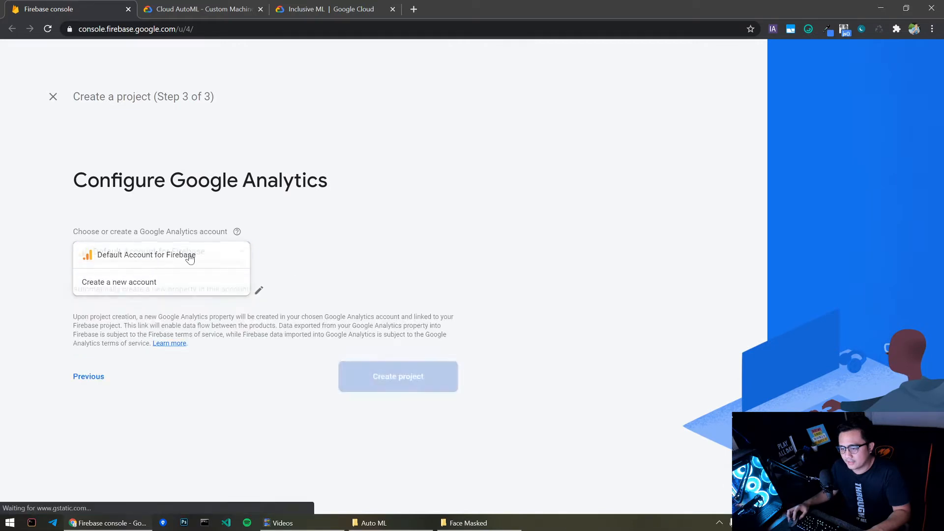
left_click(409, 383)
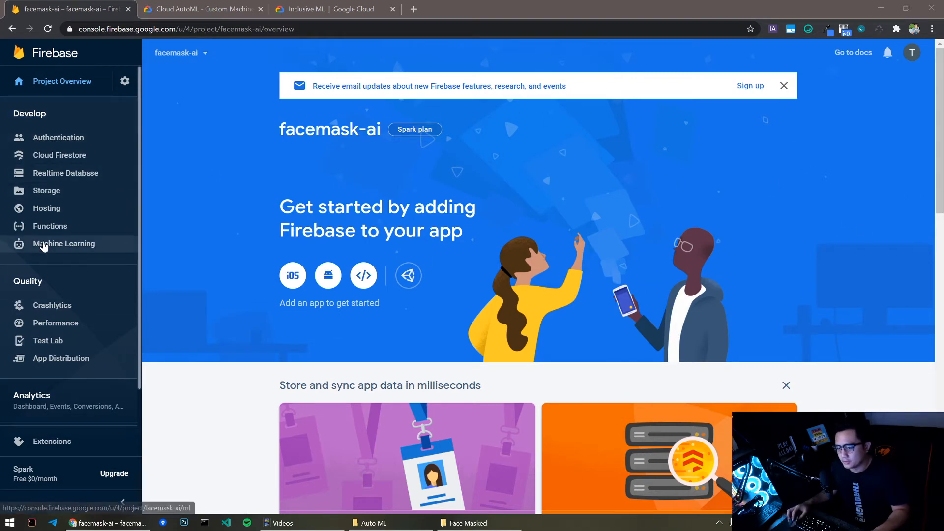
Get started with Machine Learning in the facemask-ai project and look through the available APIs.
left_click(70, 250)
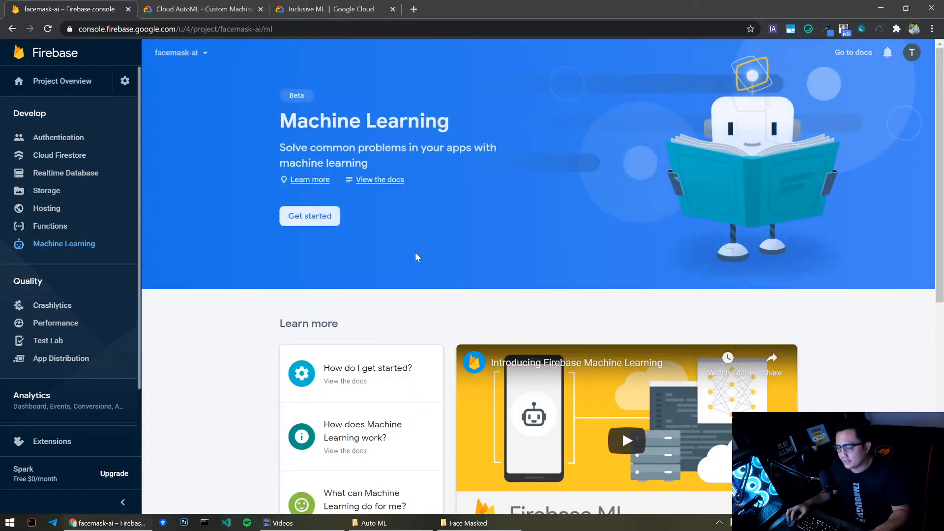
left_click(322, 217)
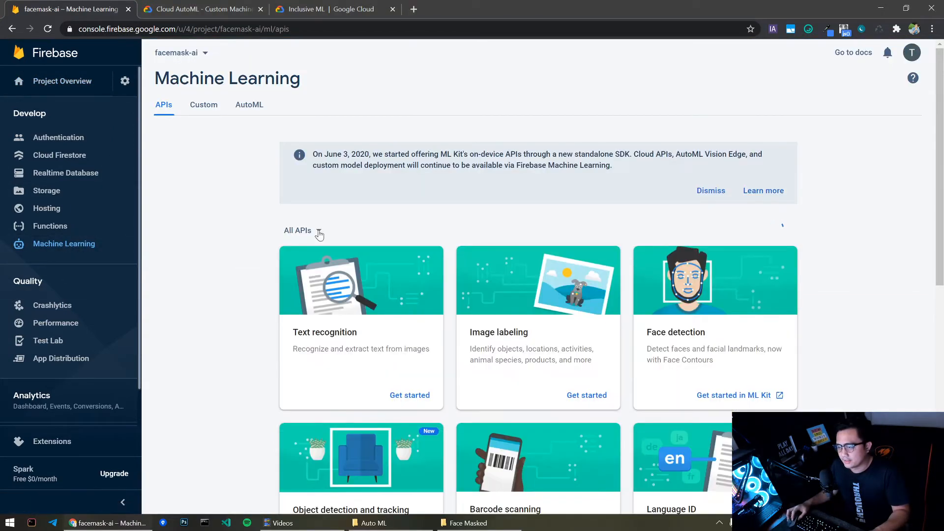
left_click(251, 106)
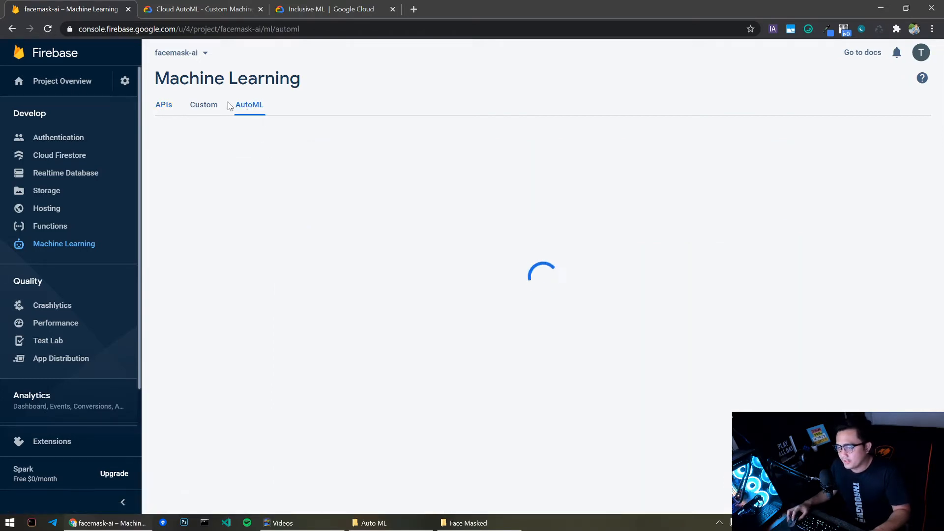
left_click(164, 104)
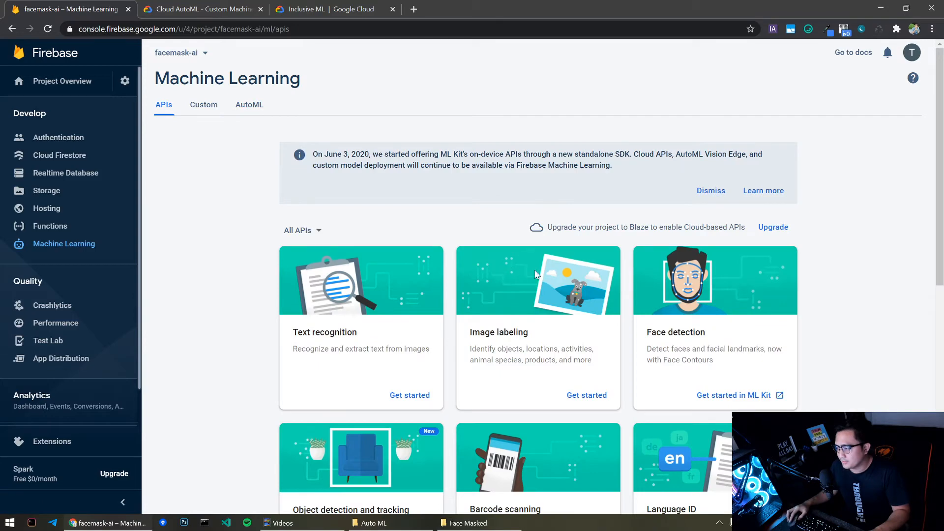
scroll(535, 275, "down", 9)
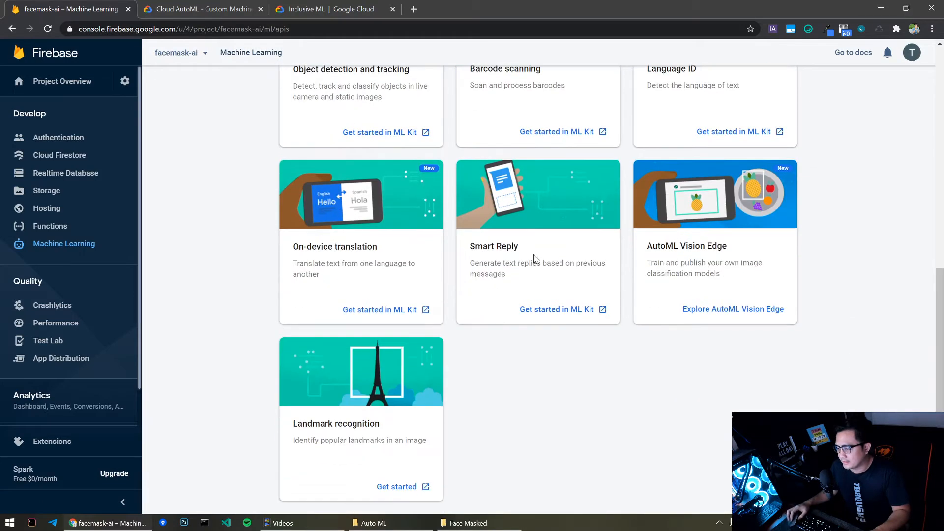
scroll(535, 258, "up", 7)
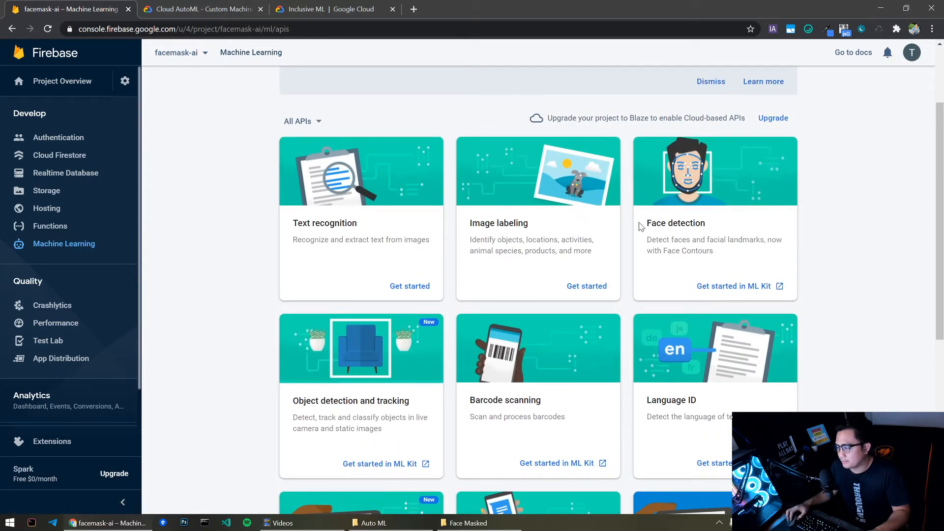
scroll(599, 255, "down", 5)
scroll(599, 280, "down", 2)
scroll(503, 285, "up", 9)
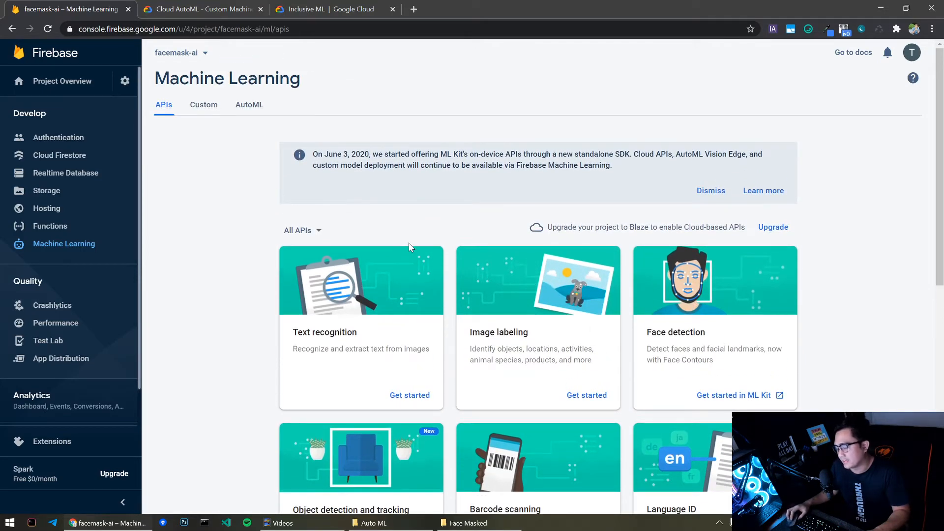
Get started with AutoML for the project.
left_click(245, 109)
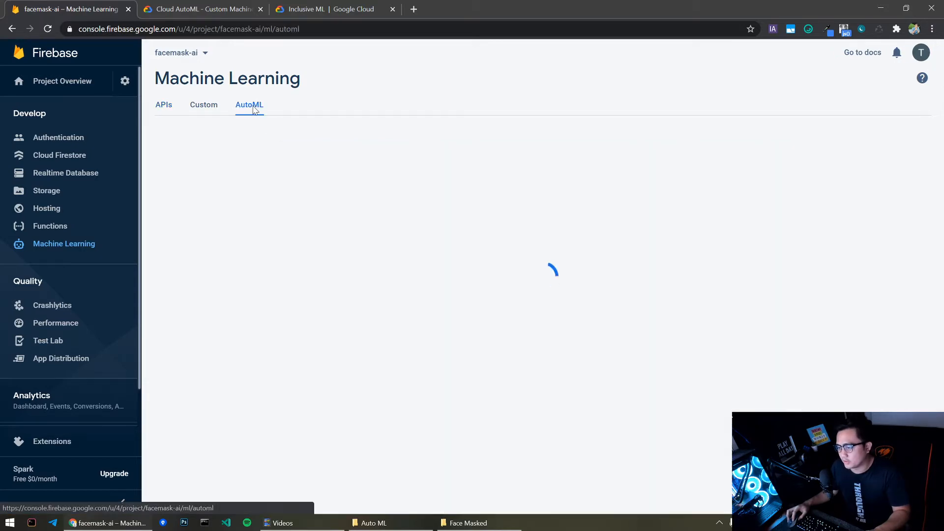
left_click(516, 386)
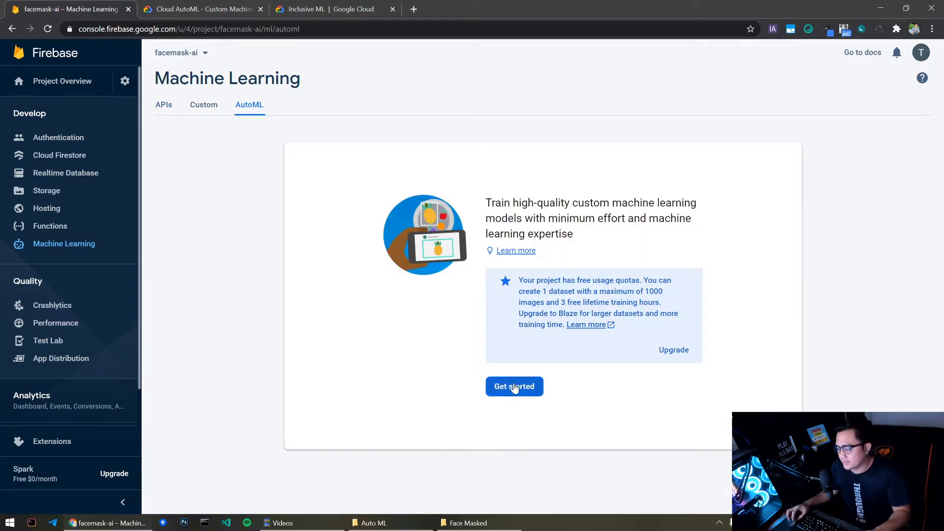
left_click(602, 332)
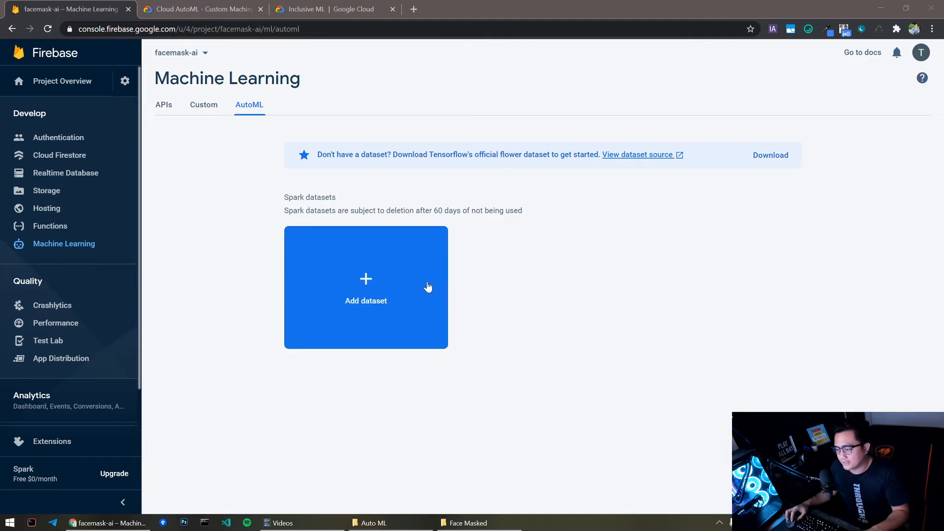
Review the Spark dataset deletion note and compare the Spark and Blaze pricing plans.
left_click_drag(285, 210, 510, 221)
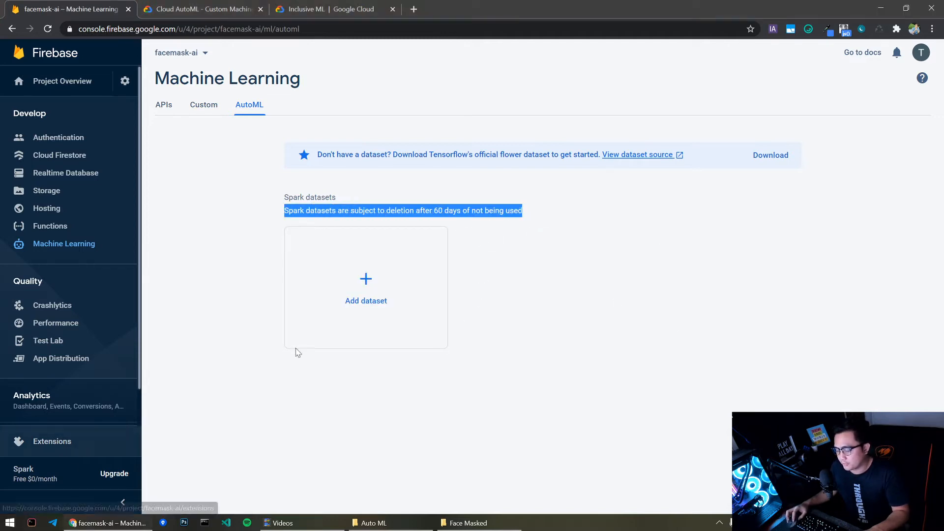
left_click(728, 183)
left_click(114, 473)
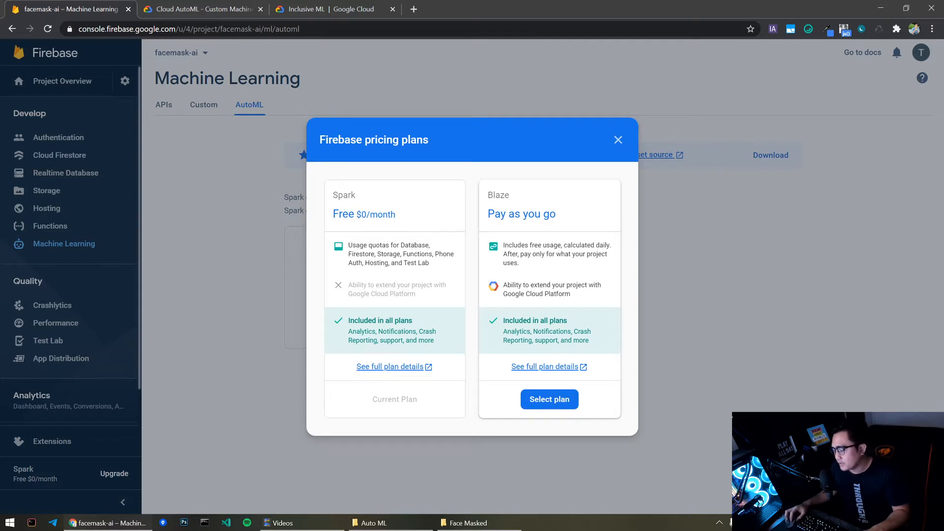
mouse_move(502, 244)
left_mouse_down()
mouse_move(610, 253)
mouse_move(534, 268)
mouse_move(500, 252)
left_mouse_up()
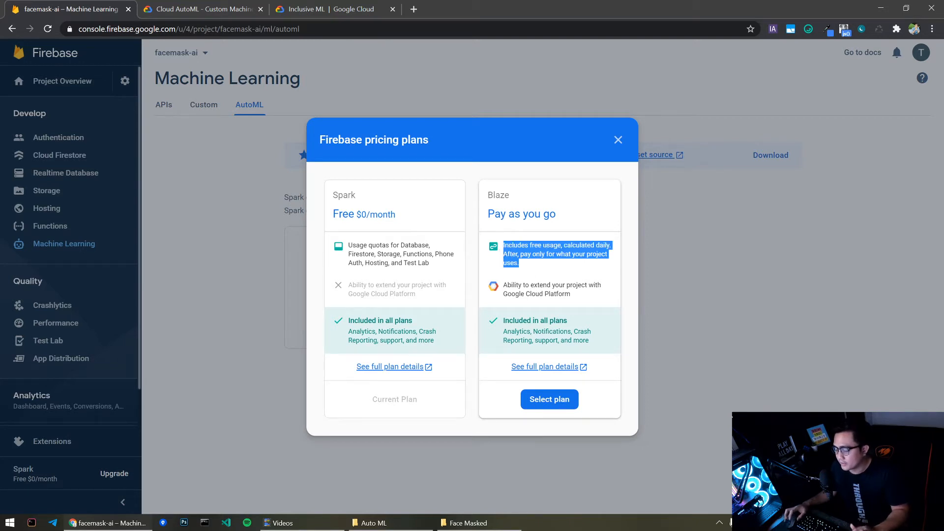
left_click(618, 140)
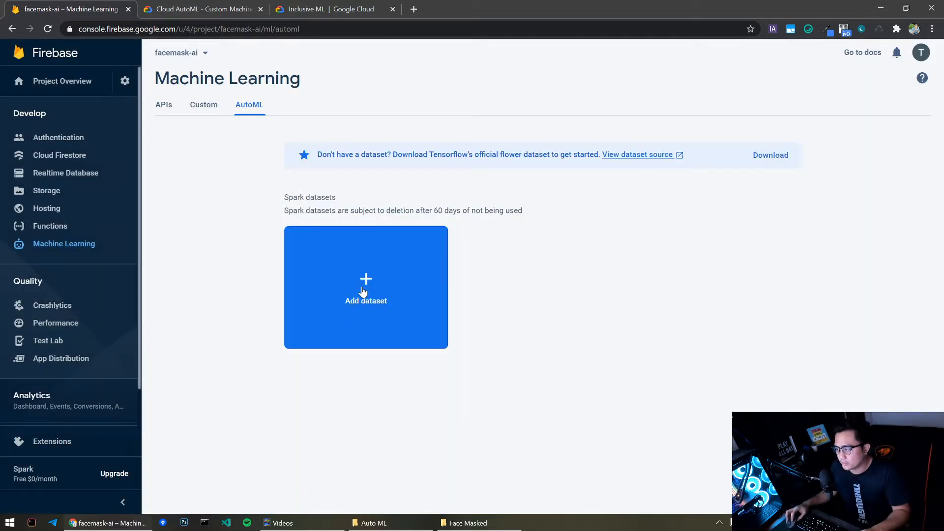
Start a new AutoML dataset and compare the model objectives, settling on Single-label classification.
left_click(394, 290)
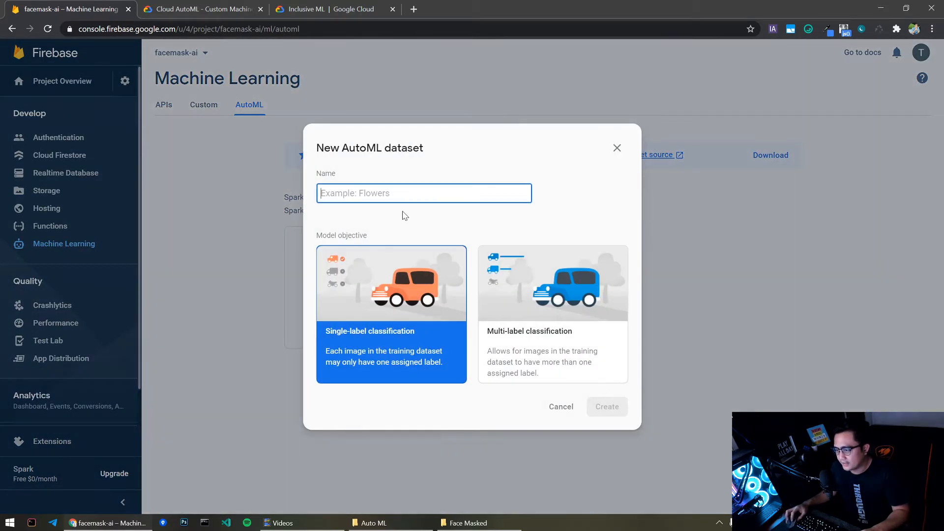
left_click(524, 298)
left_click(396, 302)
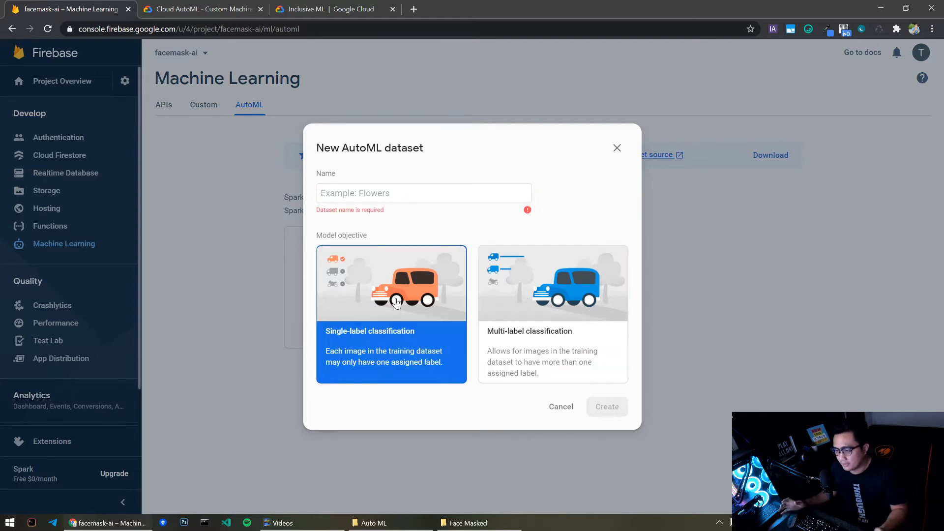
left_click(555, 300)
left_click(422, 306)
left_click(521, 303)
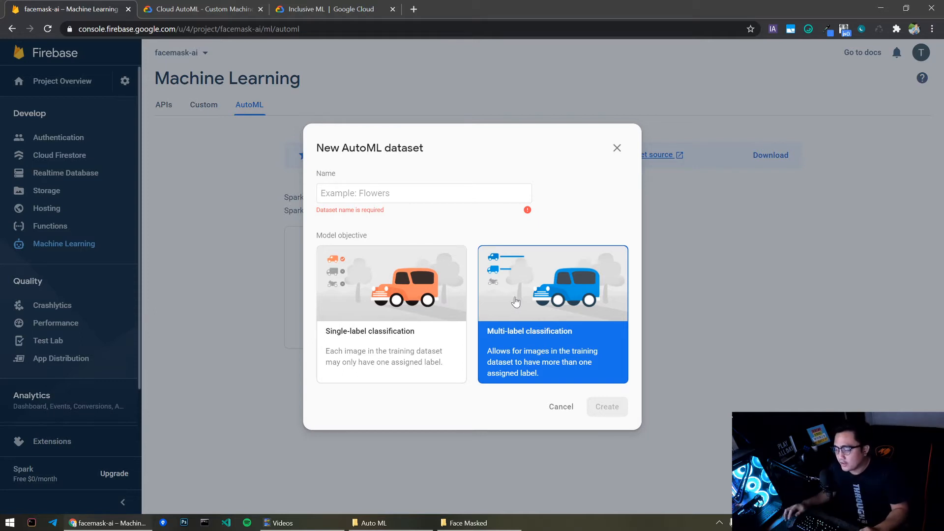
left_click(426, 318)
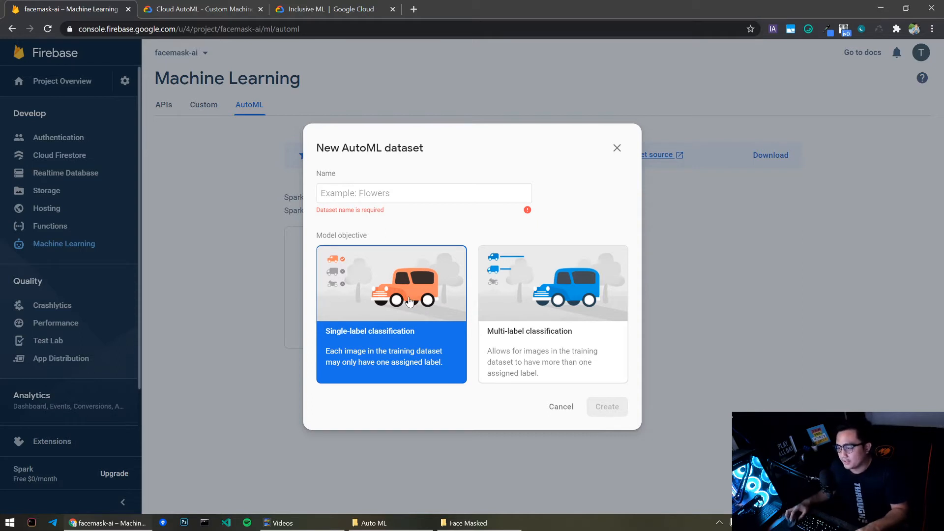
Name the new dataset facemask_dataset and create it.
left_click(455, 193)
left_click(457, 169)
left_click(454, 193)
type("facemask-")
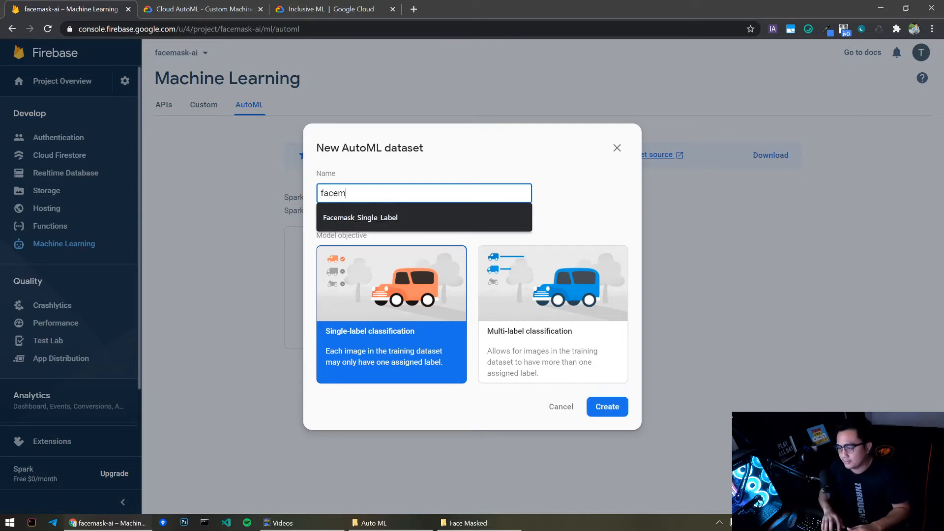
type("data")
key("BackSpace")
key("BackSpace")
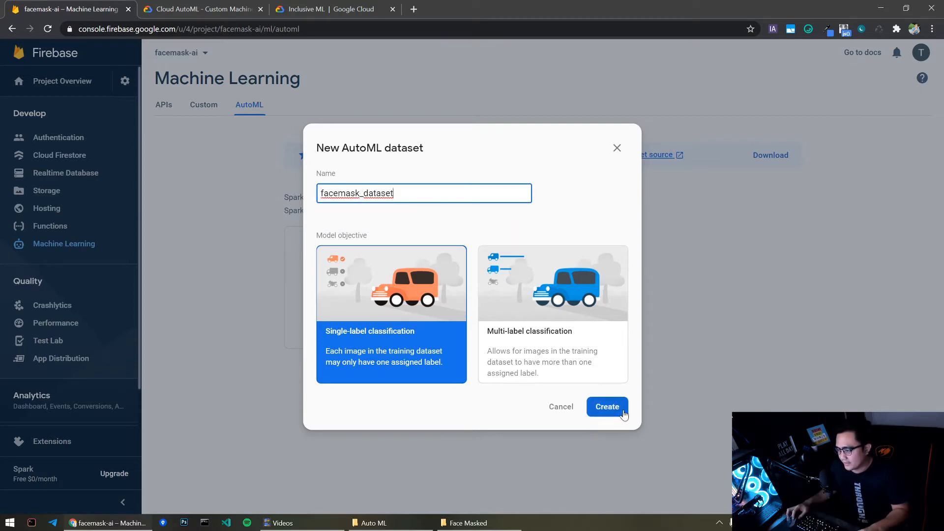
left_click(618, 411)
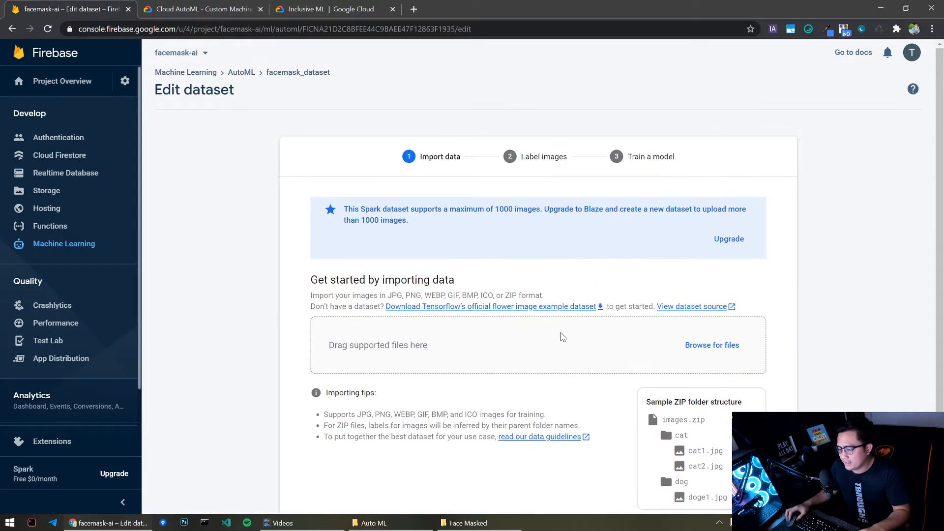
Compare the masked and not masked folders and the ZIP archive in Face Masked with the sample ZIP folder structure for importing.
scroll(560, 334, "down", 1)
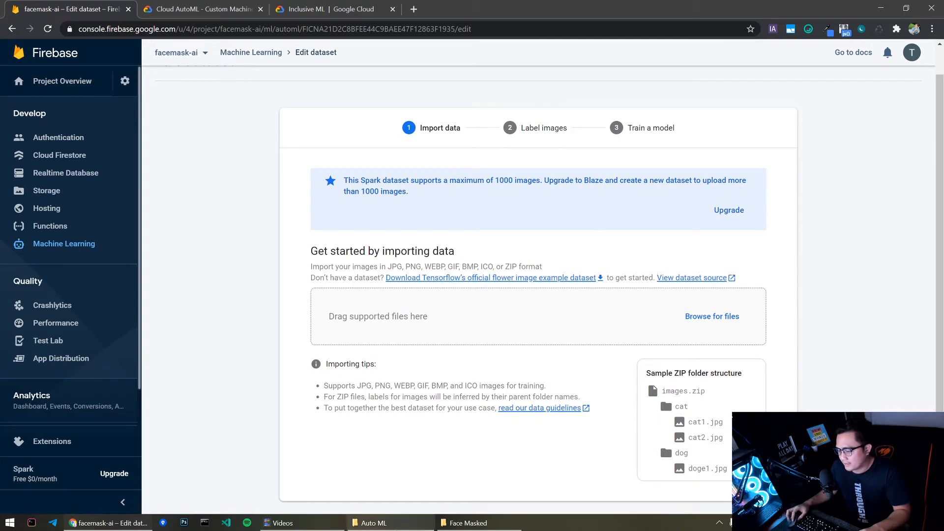
left_click(374, 523)
left_click(373, 522)
left_click(467, 523)
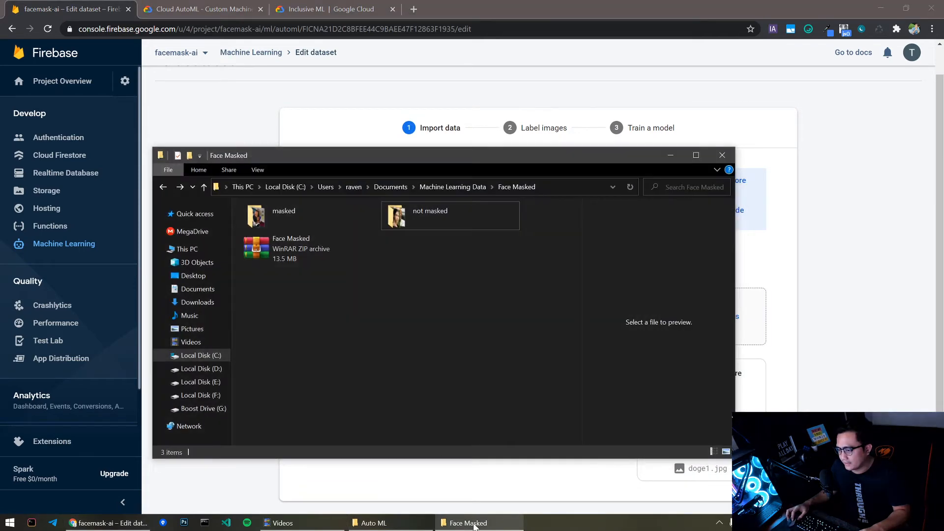
left_click(293, 257)
left_click(271, 214)
left_click(459, 213)
left_click(330, 215)
left_click(445, 217)
left_click(326, 217)
left_click(442, 215)
left_click(514, 141)
left_click_drag(728, 469, 646, 384)
left_click(728, 452)
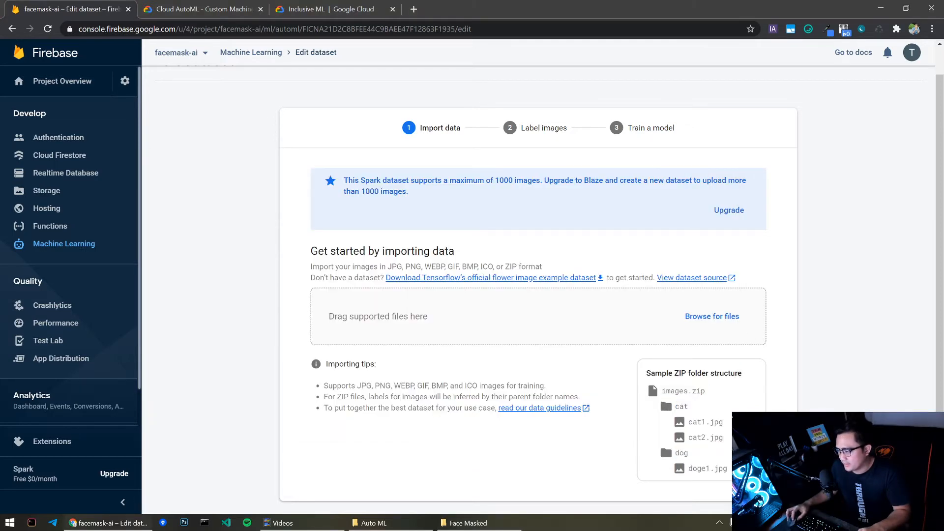
Import the Face Masked ZIP archive into facemask_dataset.
key("alt+Tab")
left_click(281, 218)
left_click(397, 255)
left_click(348, 255)
key("alt+Tab")
key("alt+Tab")
left_click_drag(328, 258, 450, 317)
key("alt+Tab")
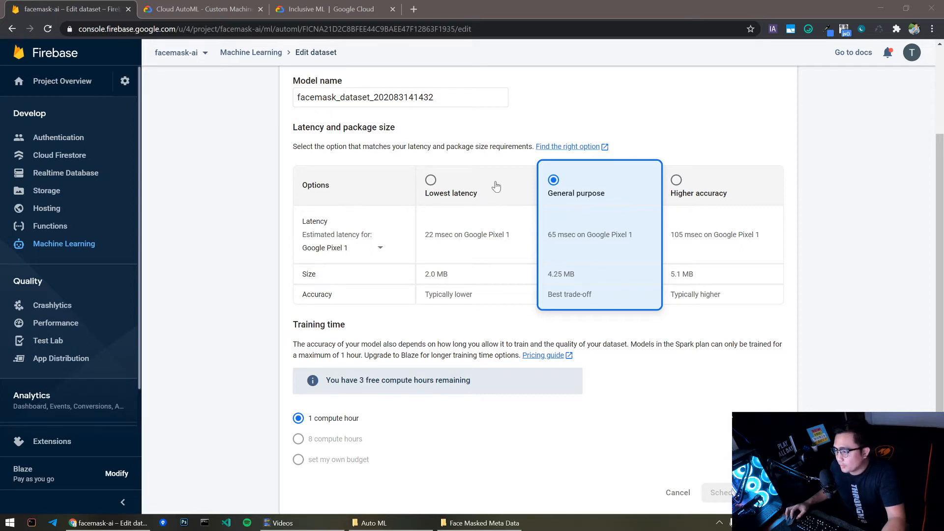
Compare the Lowest latency and Higher accuracy options for the model's latency and accuracy, settling on Higher accuracy.
left_click(432, 181)
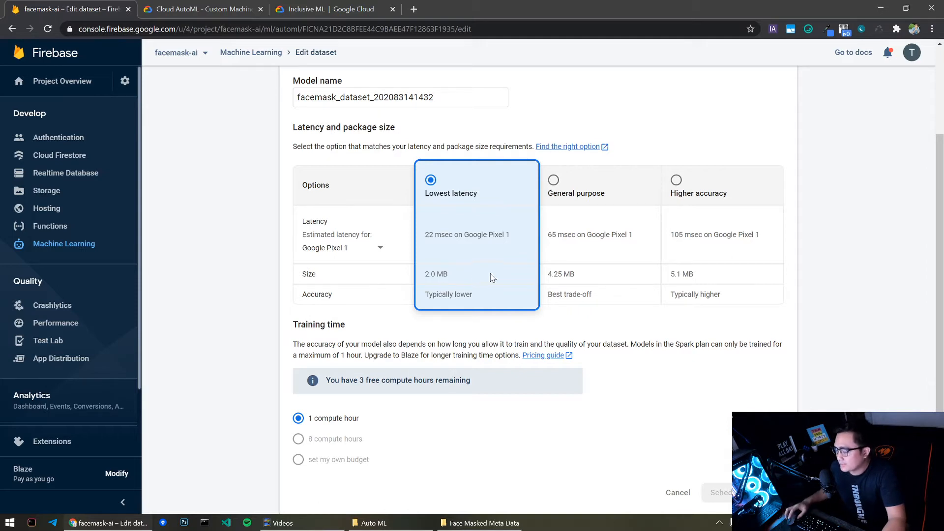
left_click_drag(301, 298, 358, 299)
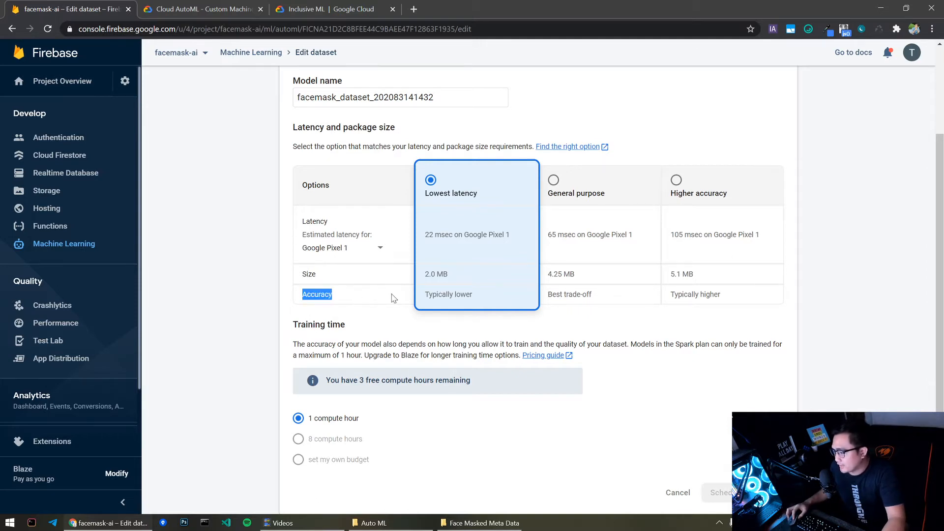
left_click_drag(482, 299, 422, 298)
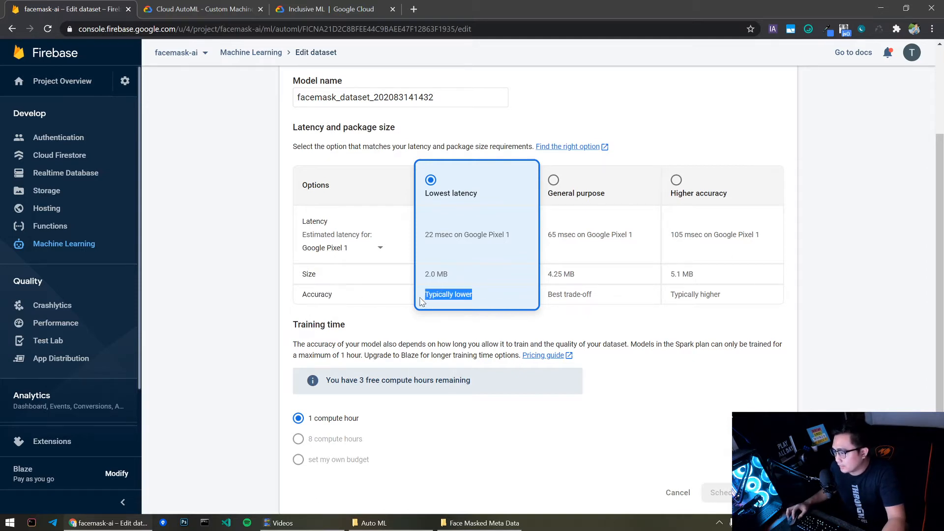
left_click(676, 181)
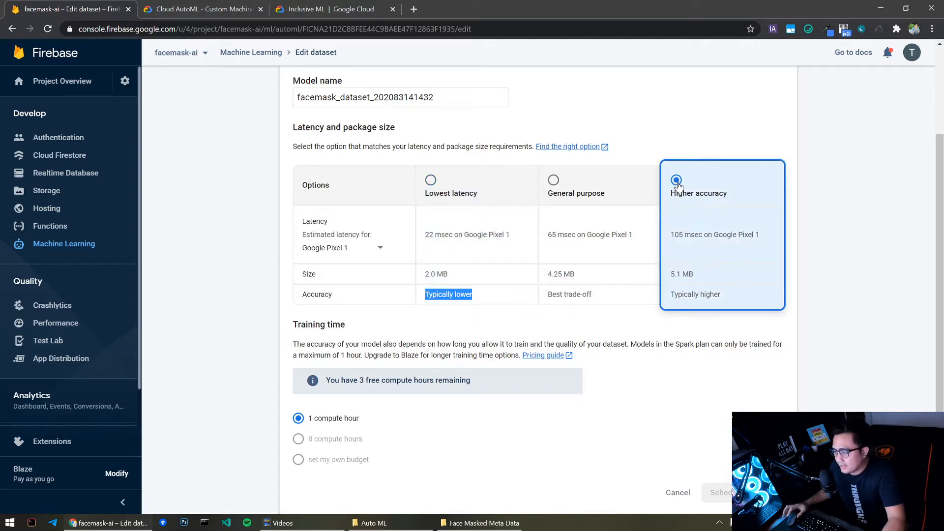
left_click_drag(670, 234, 718, 237)
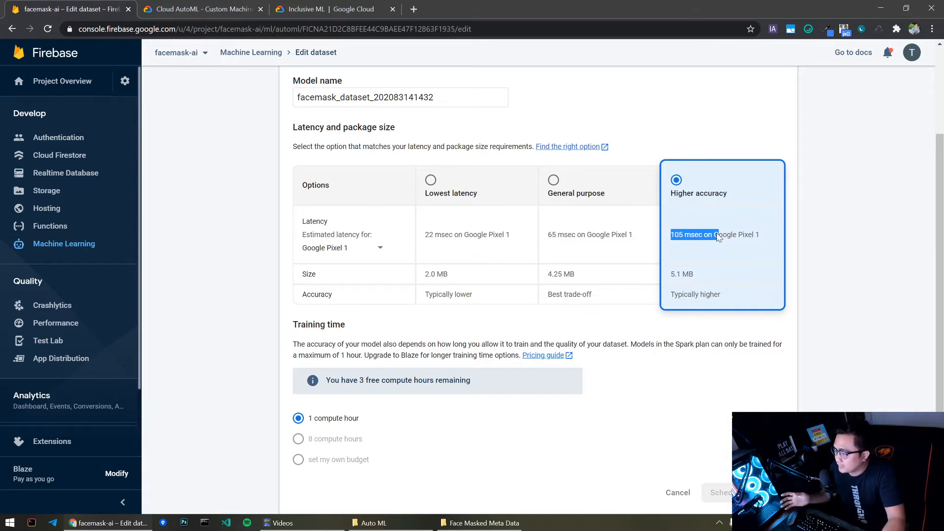
left_click_drag(765, 237, 675, 240)
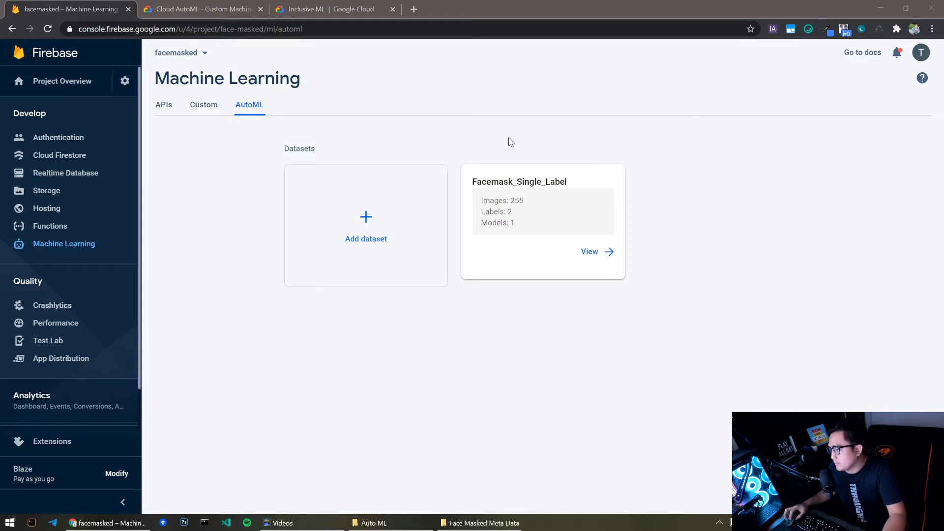
Open the trained model of the Facemask_Single_Label dataset and examine its evaluation metrics and confusion matrix.
left_click(597, 253)
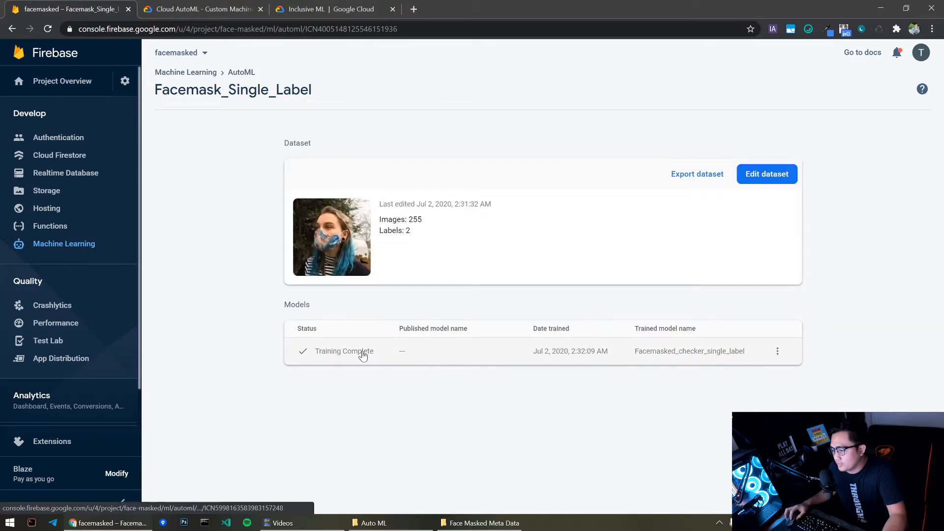
left_click(357, 356)
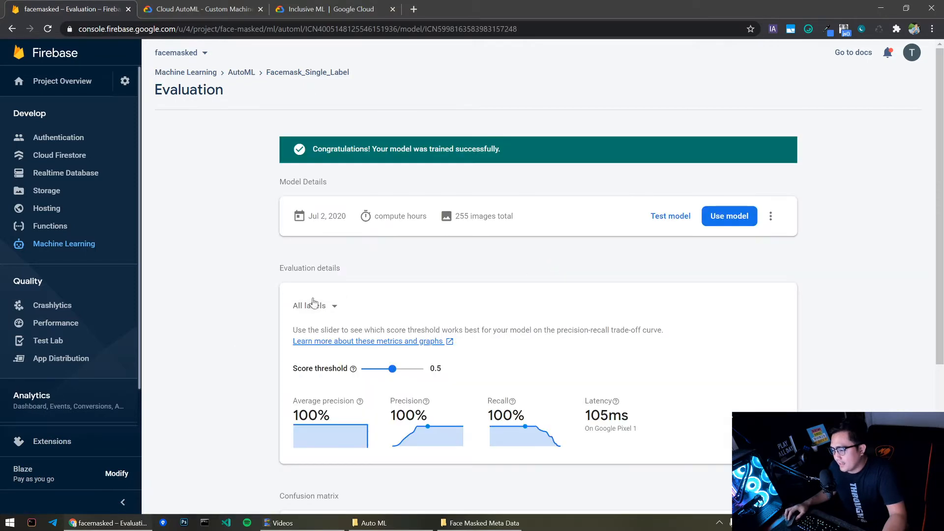
scroll(380, 285, "down", 1)
scroll(380, 285, "down", 3)
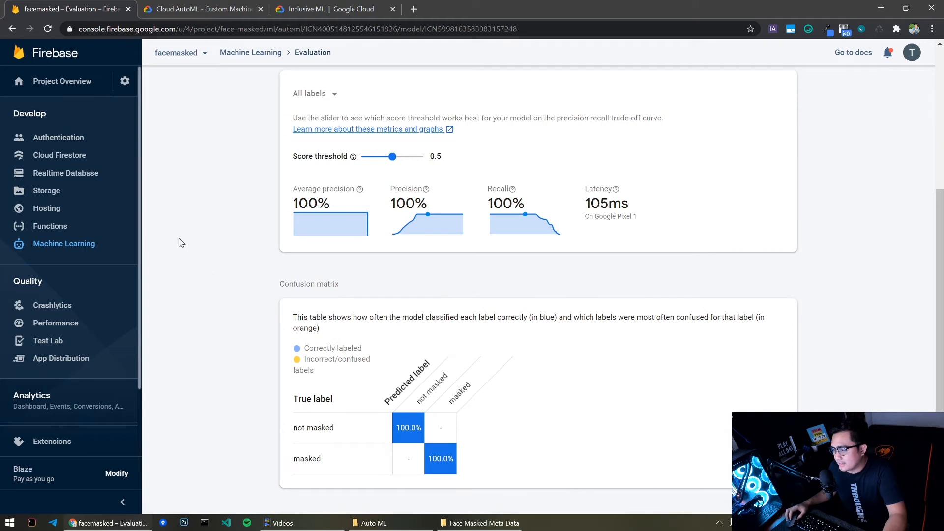
scroll(160, 224, "up", 4)
scroll(204, 274, "down", 4)
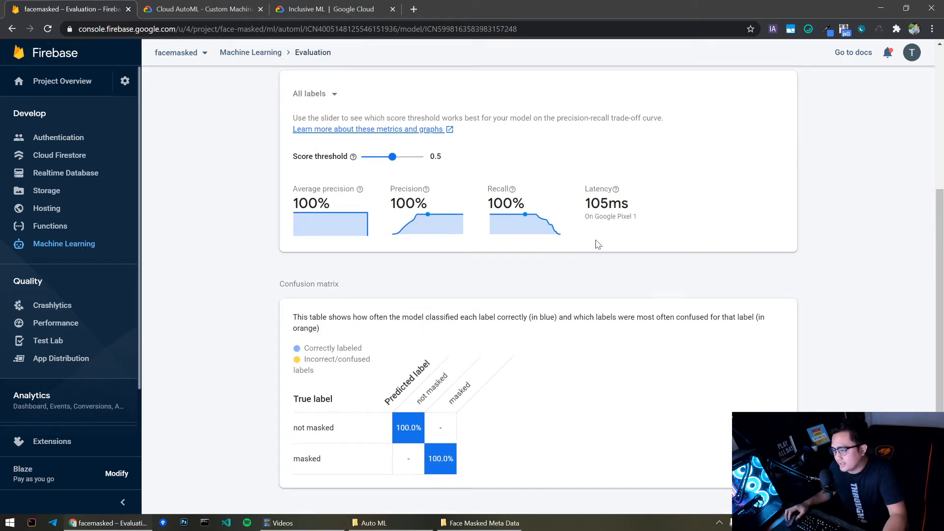
scroll(585, 280, "up", 3)
scroll(540, 255, "down", 1)
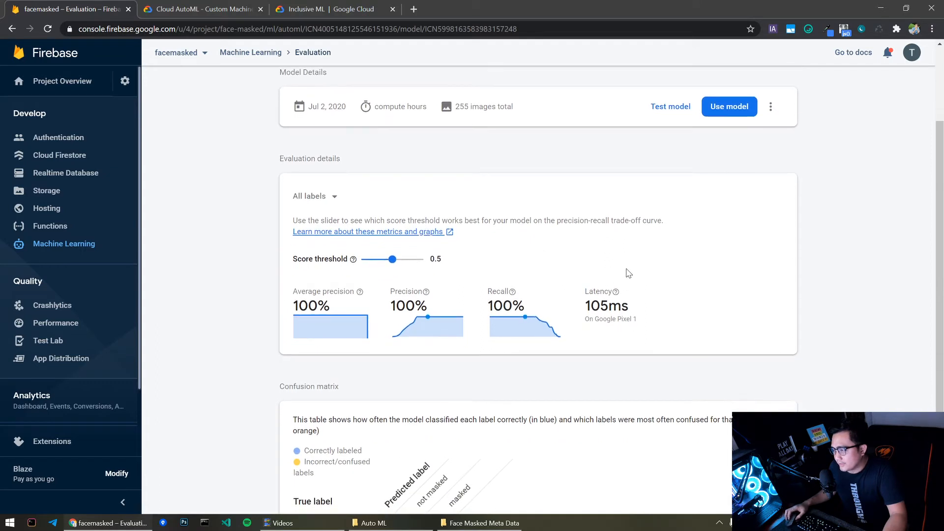
scroll(627, 271, "up", 3)
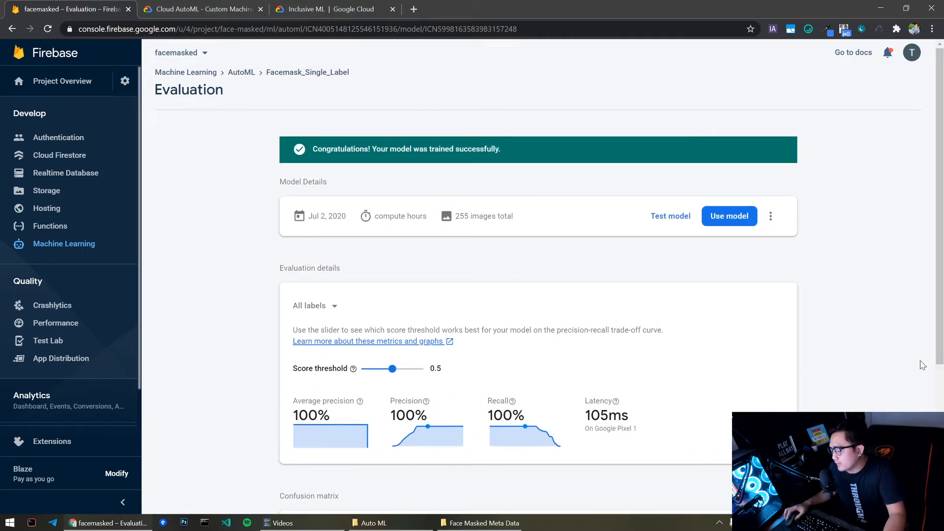
left_click(670, 218)
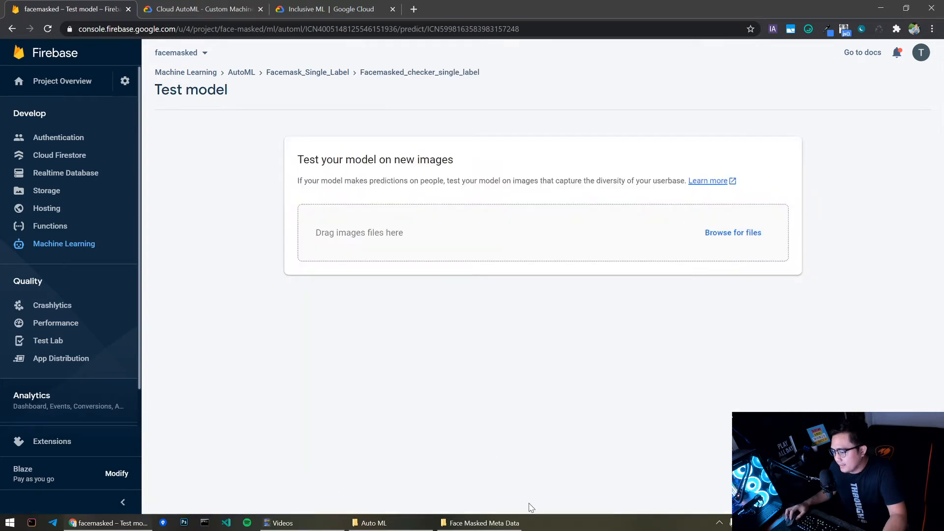
left_click(482, 523)
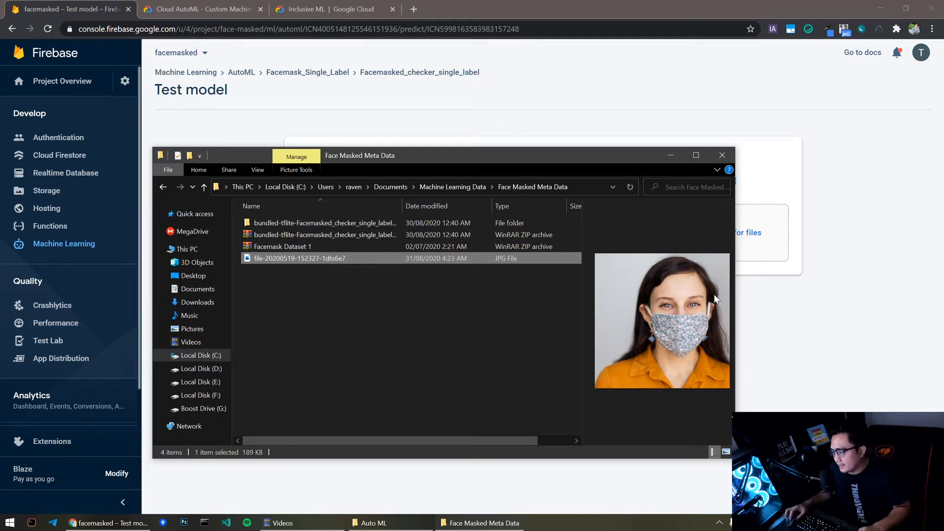
left_click_drag(295, 260, 491, 246)
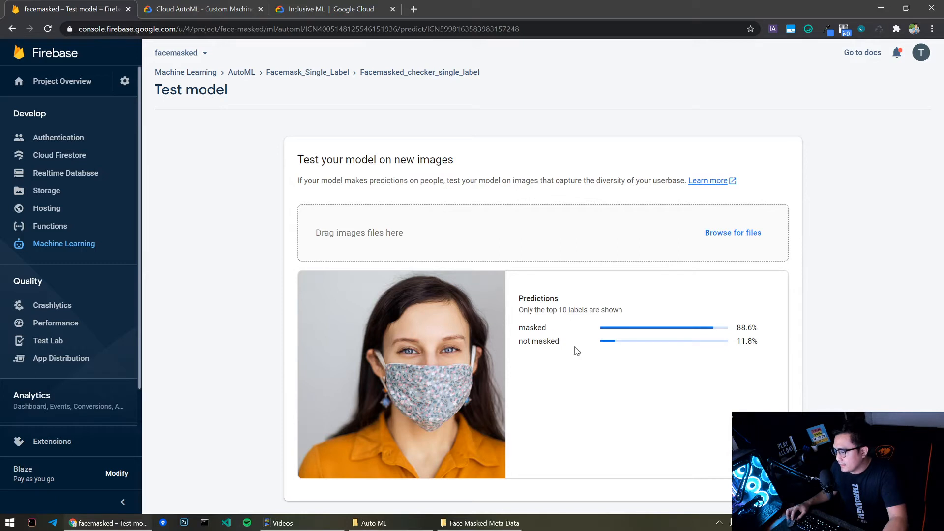
mouse_move(547, 329)
left_mouse_down()
mouse_move(529, 329)
mouse_move(537, 329)
left_mouse_up()
left_click_drag(735, 333, 761, 334)
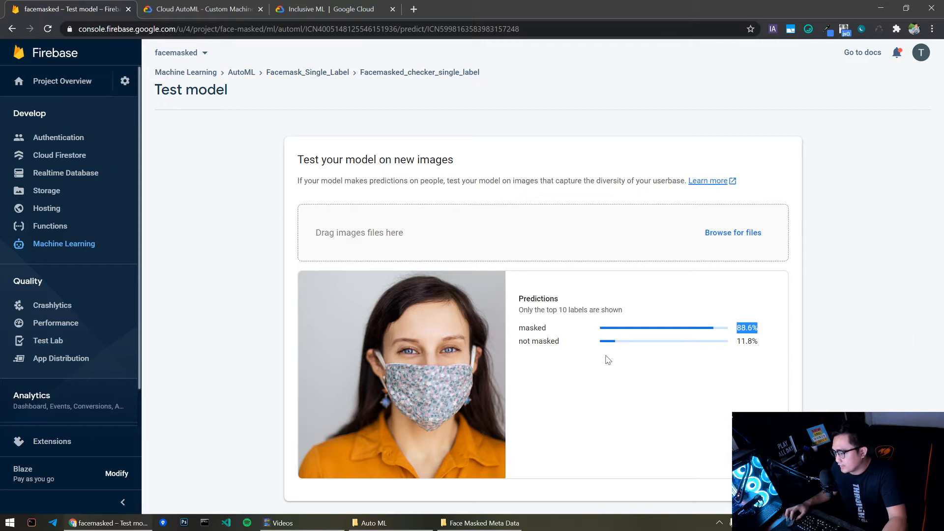
left_click_drag(518, 341, 556, 341)
left_click(751, 362)
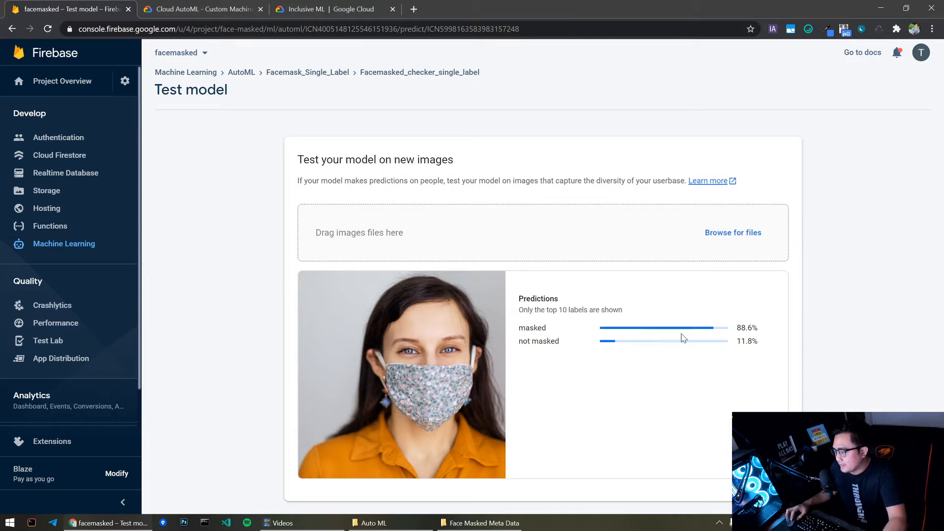
mouse_move(736, 328)
left_mouse_down()
mouse_move(746, 328)
mouse_move(739, 338)
left_mouse_up()
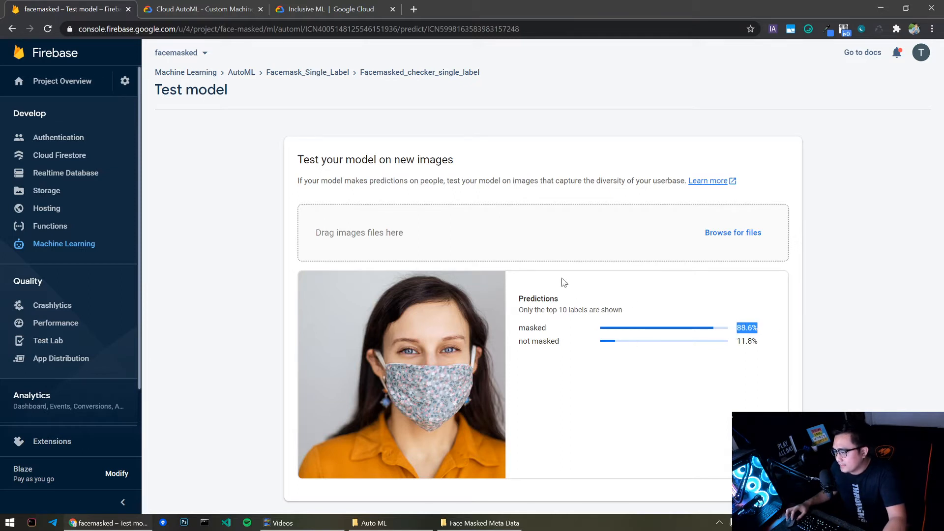
double_click(522, 329)
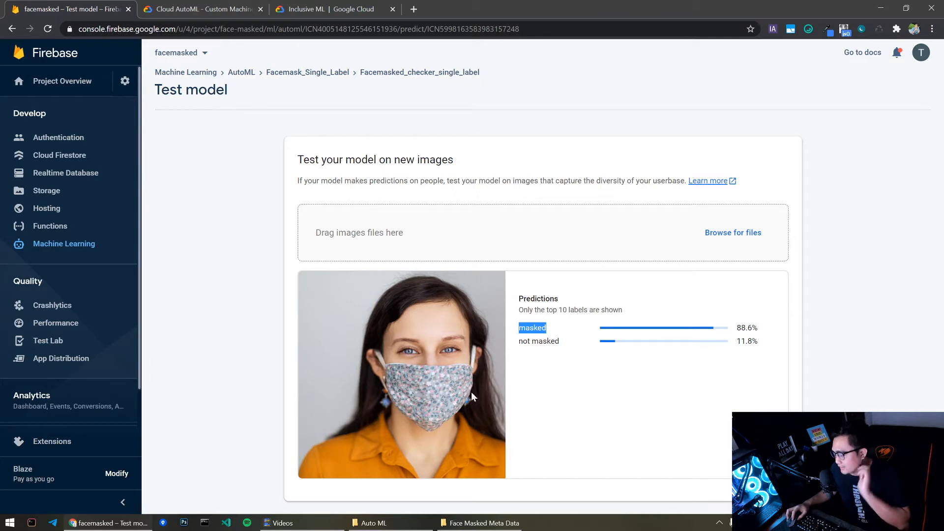
Test the model on the unmasked portrait from Face Masked Meta Data and check the scores for both labels.
key("alt+Tab")
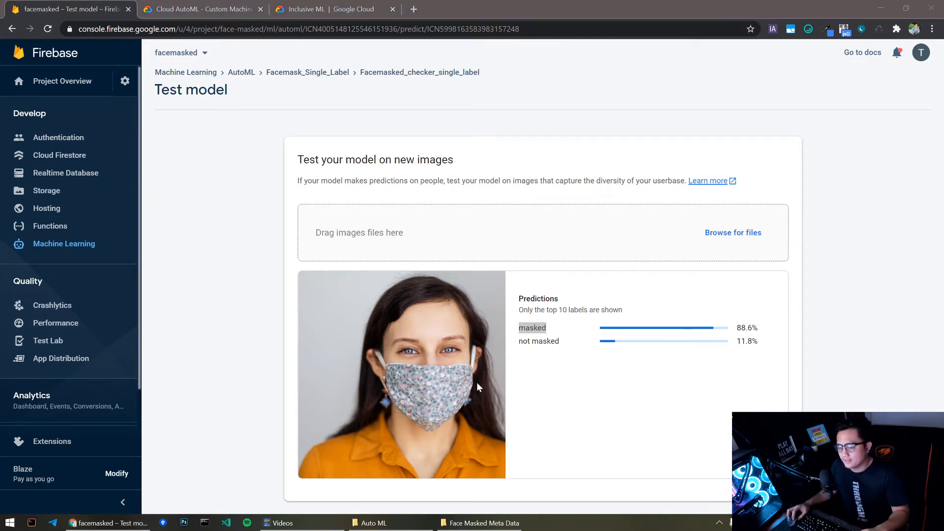
left_click(484, 522)
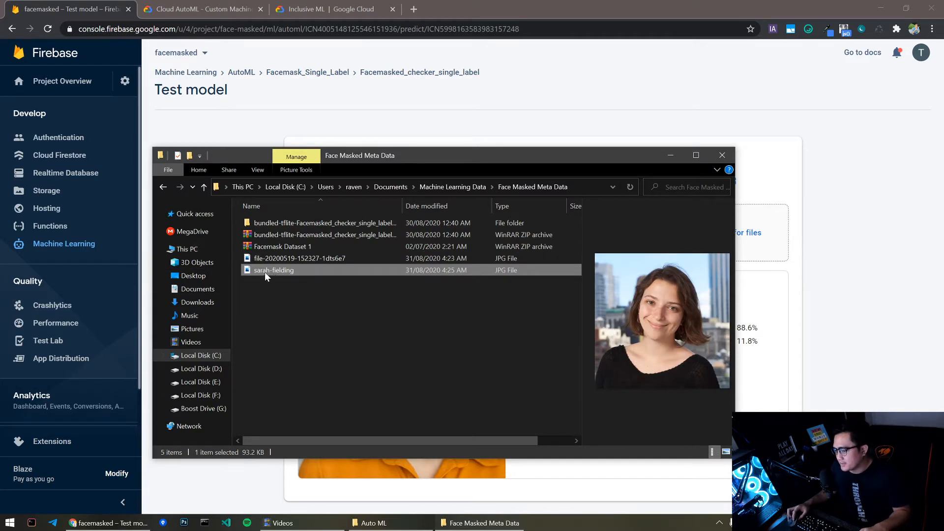
left_click_drag(264, 271, 773, 248)
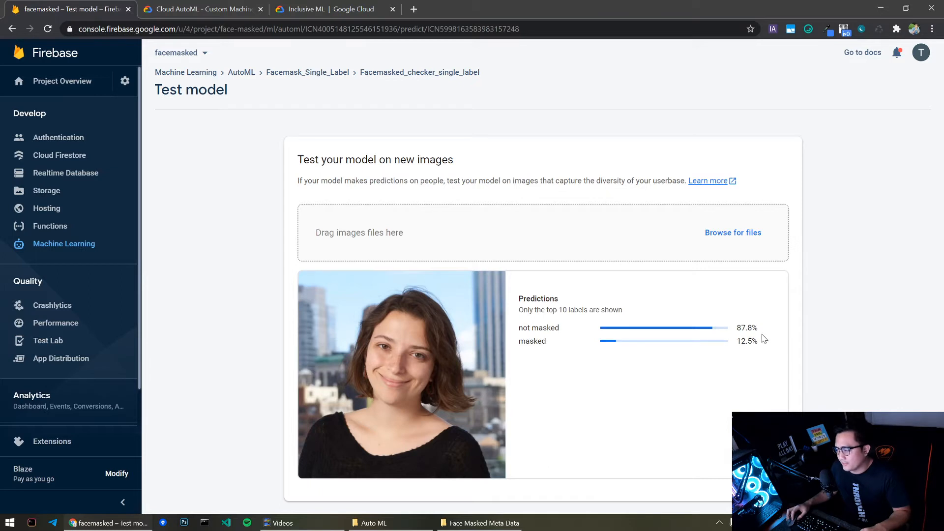
left_click_drag(518, 327, 554, 328)
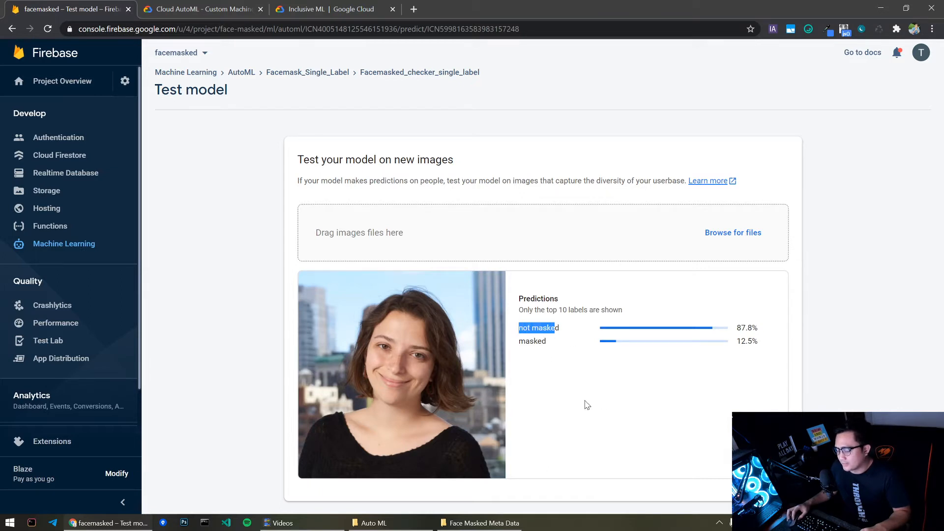
left_click_drag(429, 364, 395, 344)
left_click(526, 399)
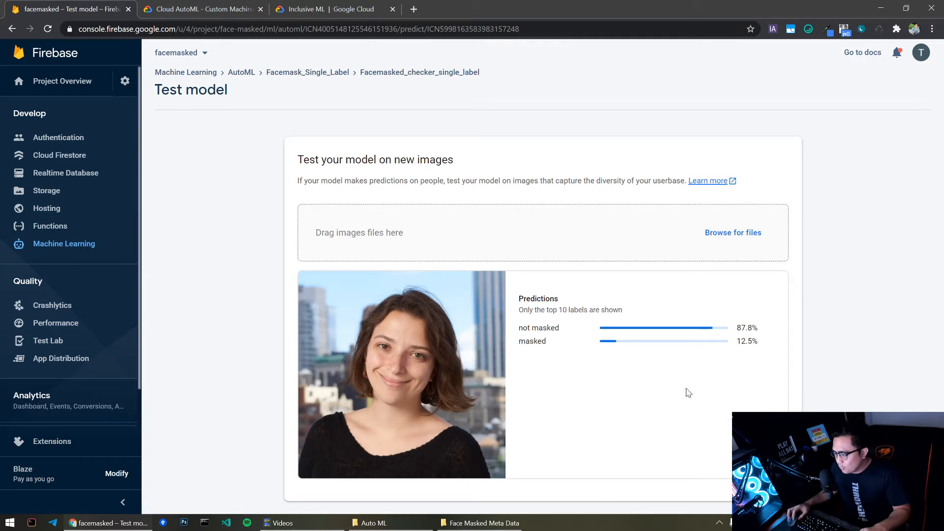
left_click_drag(737, 341, 763, 343)
left_click(549, 342)
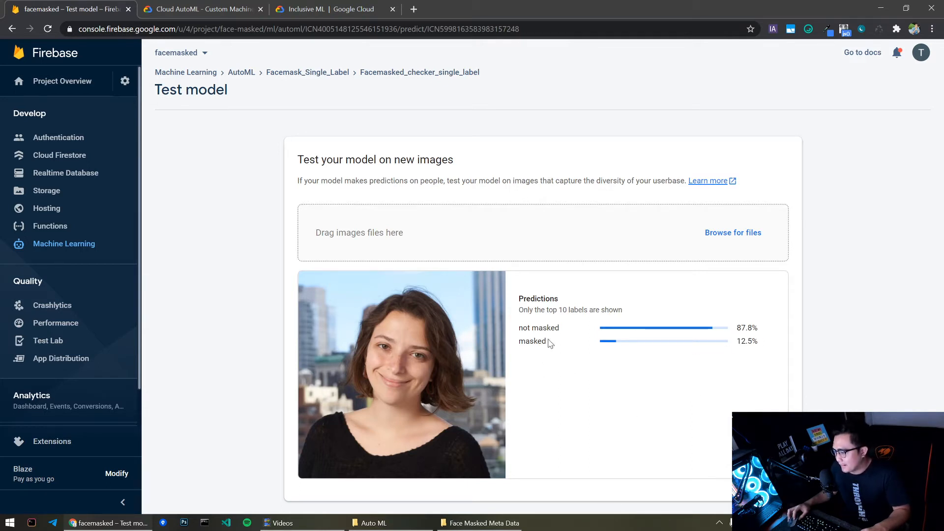
mouse_move(524, 341)
left_mouse_down()
mouse_move(546, 342)
mouse_move(518, 341)
left_mouse_up()
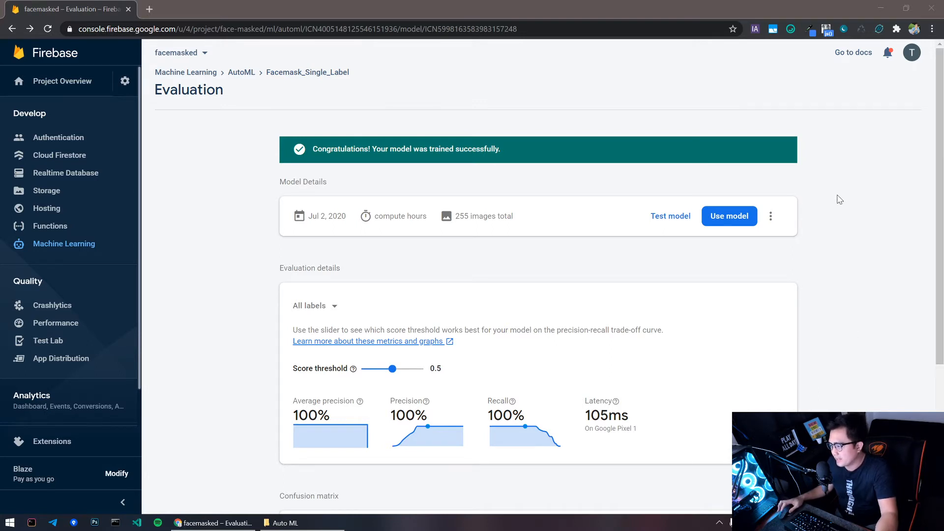
Download the Facemasked_checker_single_label model for bundling with an app and open its extracted bundled-tflite folder.
left_click(726, 218)
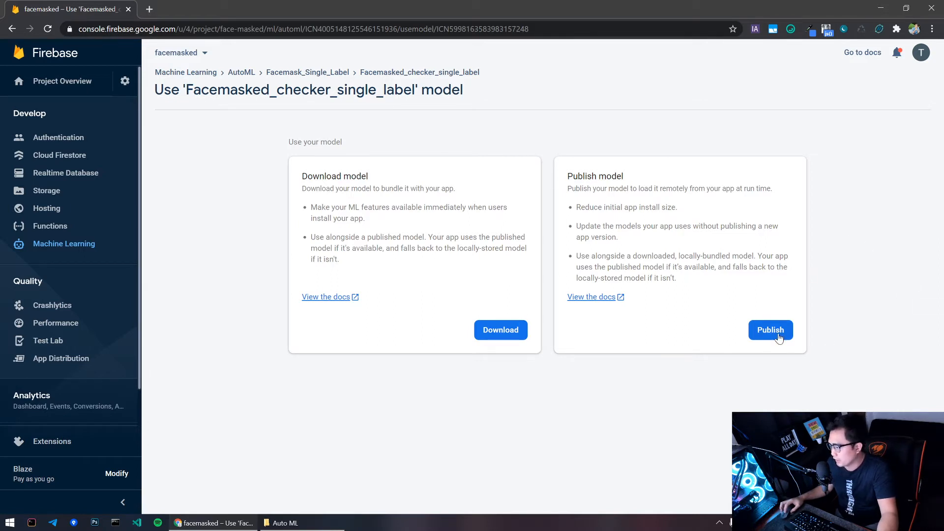
left_click(499, 332)
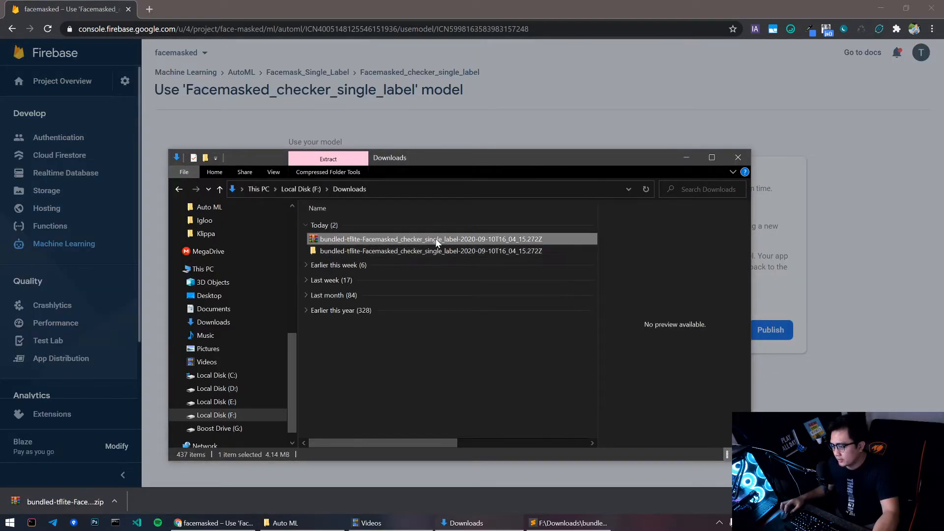
double_click(392, 249)
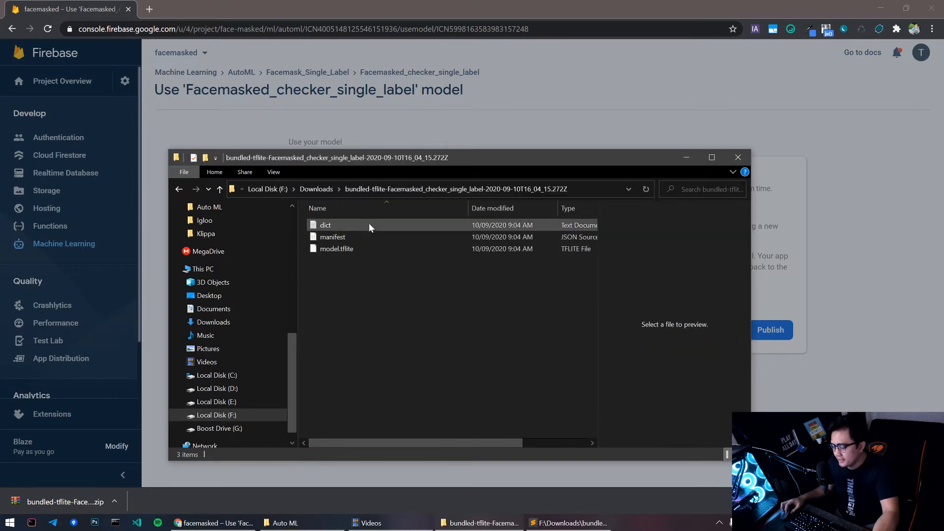
Examine the downloaded model's files: the labels in dict, the manifest contents in Sublime Text, and model.tflite.
left_click(368, 225)
left_click(634, 212)
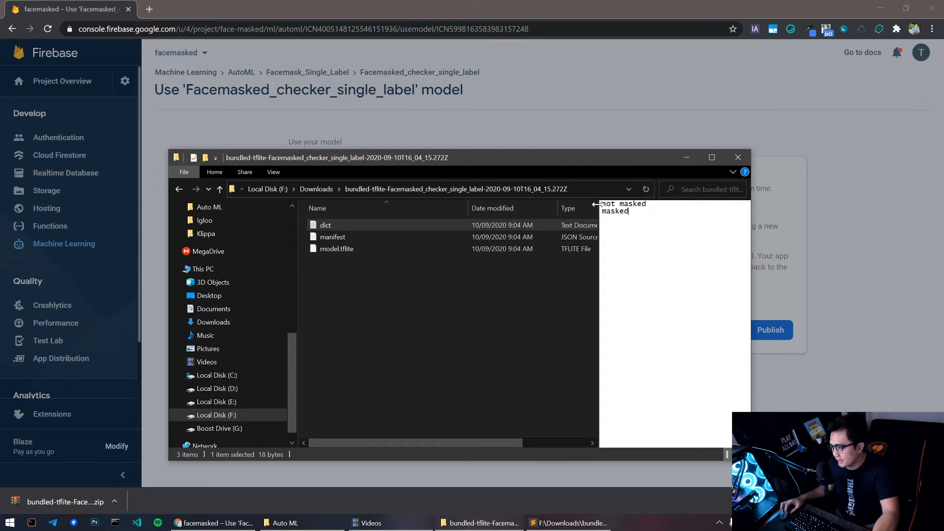
left_click(358, 238)
key("Return")
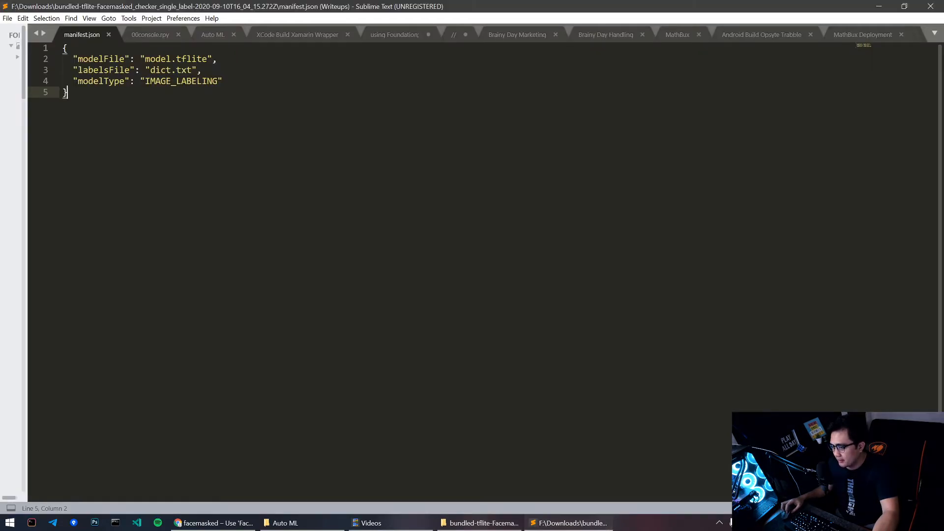
key("ctrl+a")
left_click(310, 182)
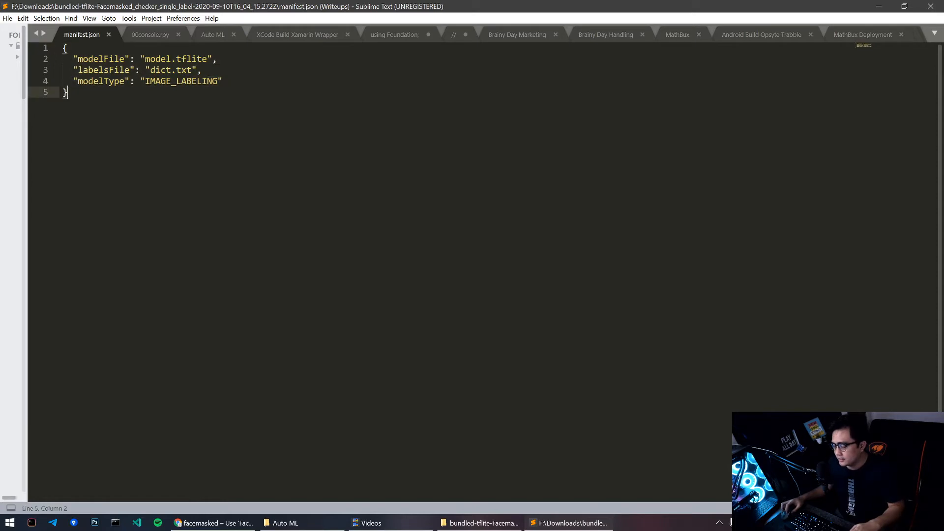
key("alt+Tab")
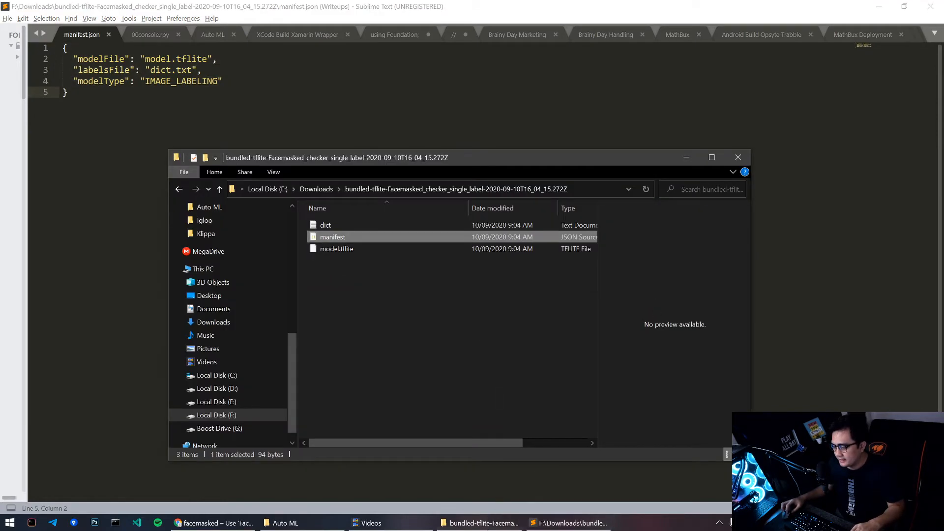
left_click(491, 521)
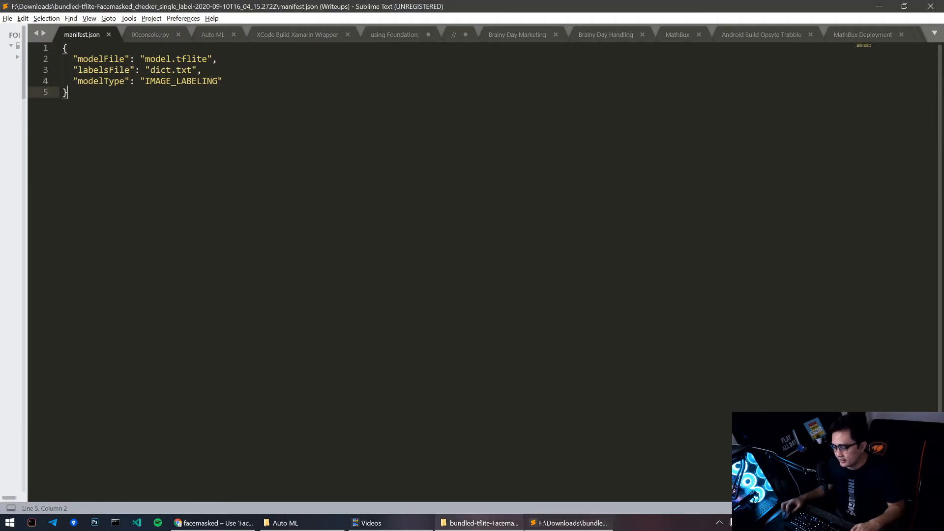
left_click(495, 529)
left_click(348, 250)
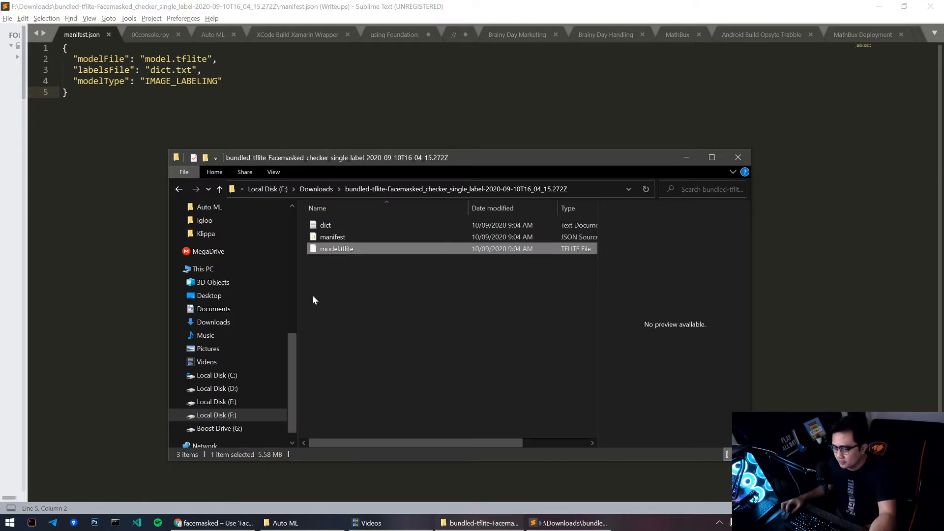
left_click(392, 295)
left_click(366, 247)
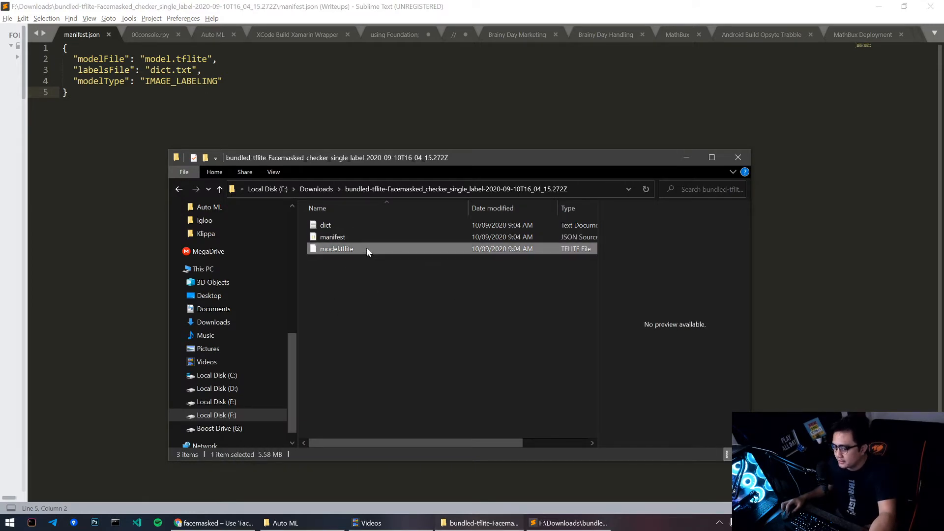
left_click(386, 270)
left_click(355, 253)
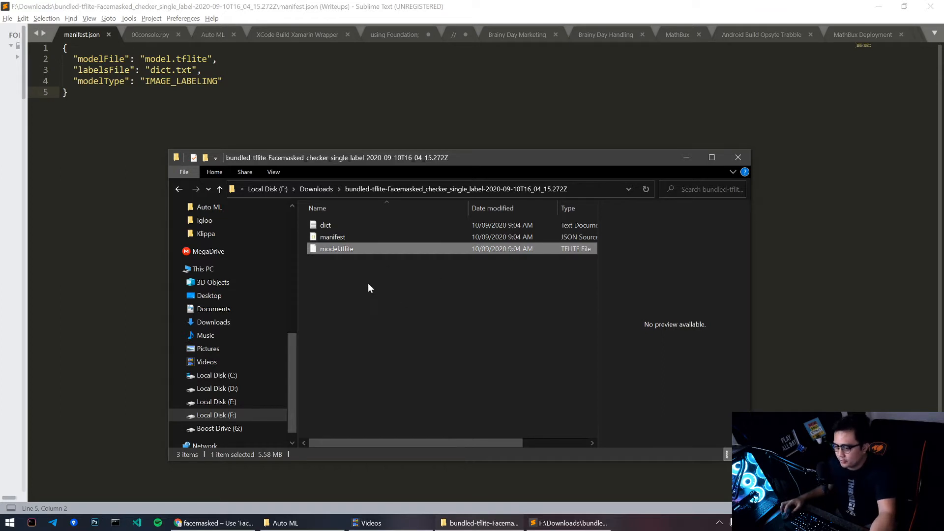
left_click(406, 267)
left_click(353, 247)
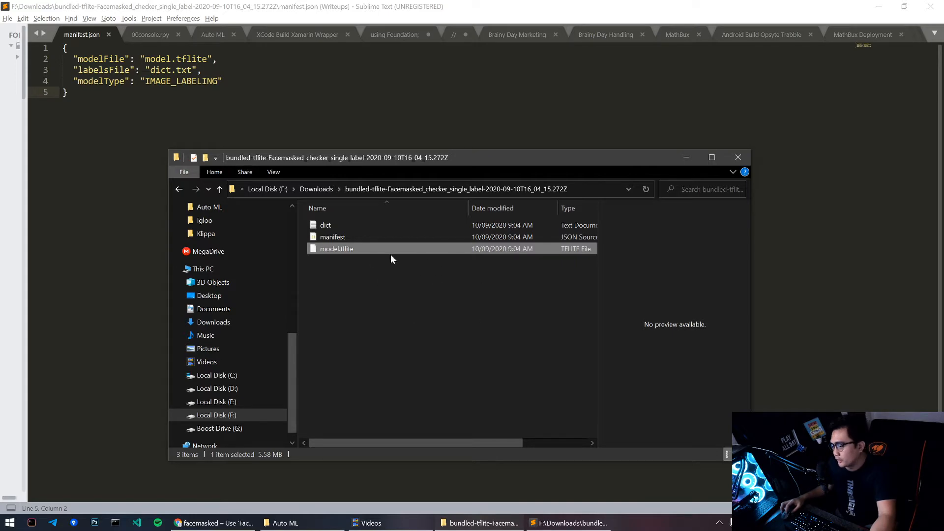
left_click_drag(392, 243, 423, 228)
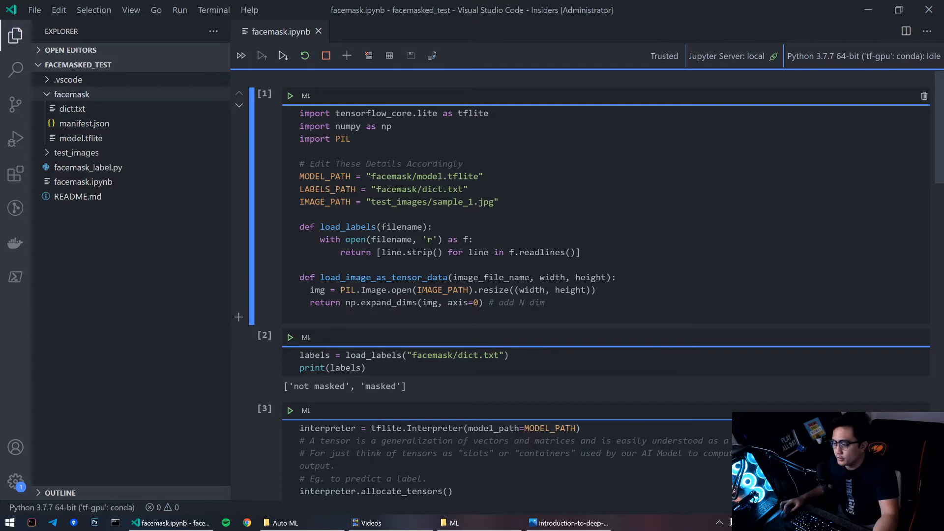
In the facemasked_test project in Visual Studio Code, examine the facemask folder's dict.txt, manifest.json and model.tflite entries.
key("ctrl+Return")
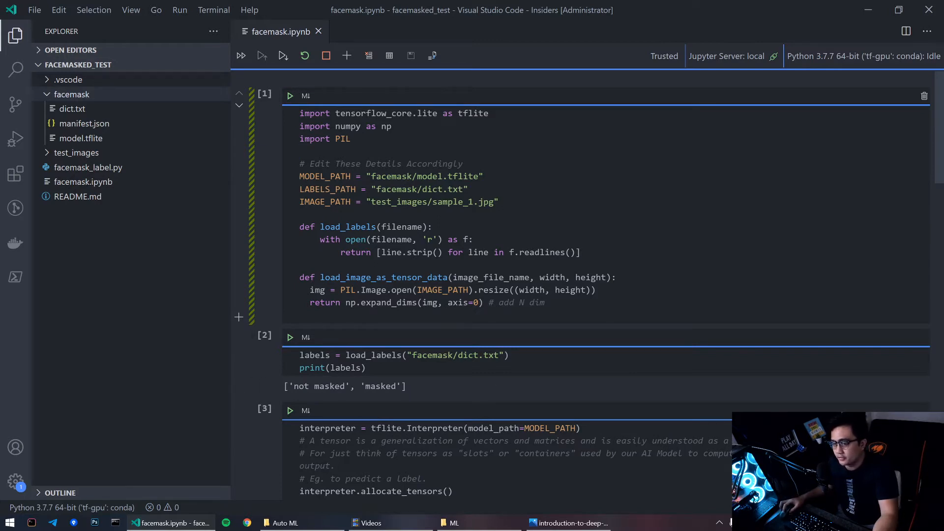
left_click(48, 94)
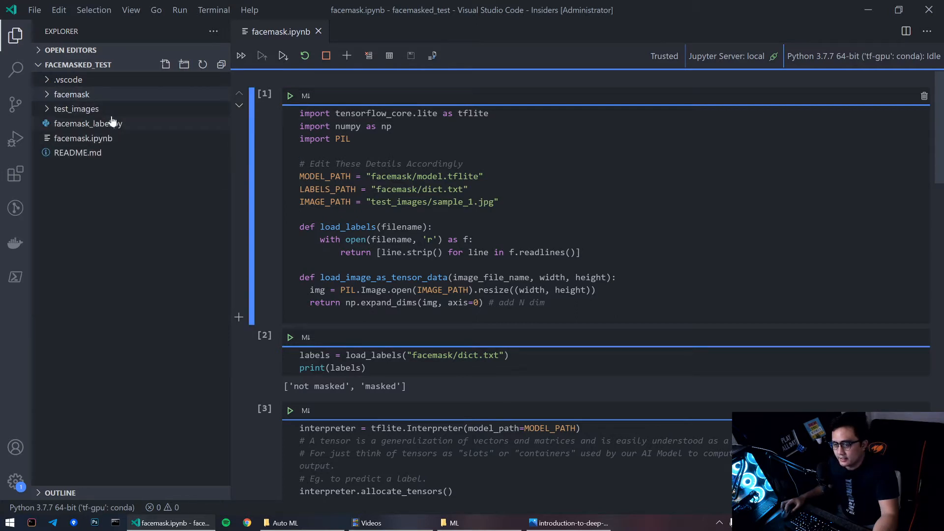
left_click(99, 97)
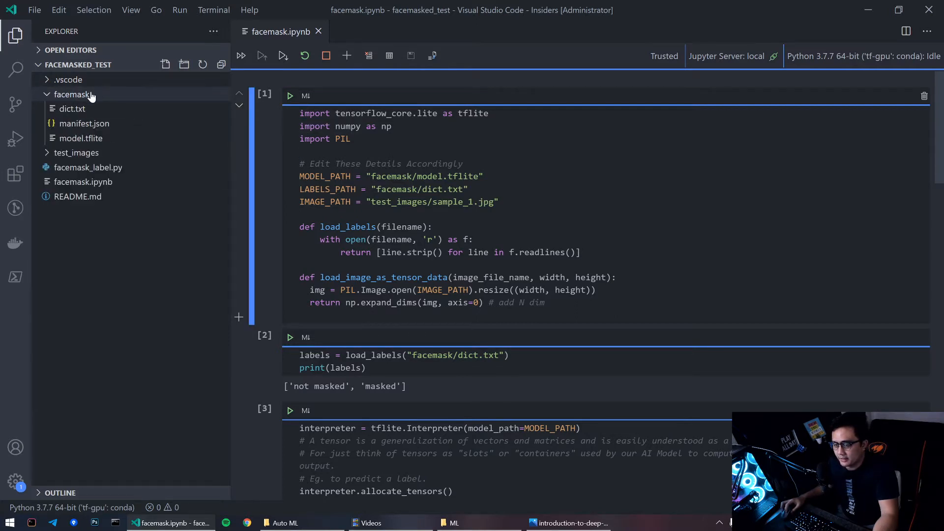
left_click(120, 97)
left_click(120, 97)
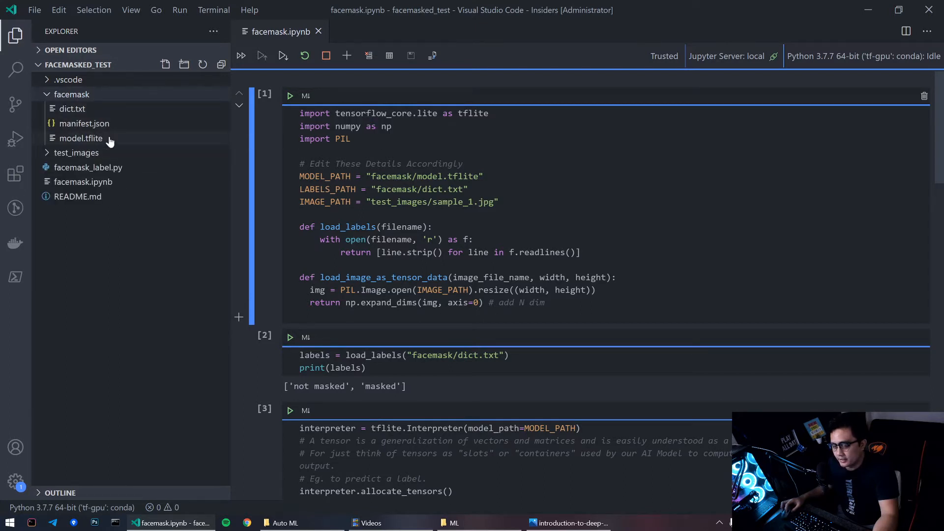
left_click(96, 96)
Preview the sample images in the test_images folder and close the preview and the folder.
left_click(108, 109)
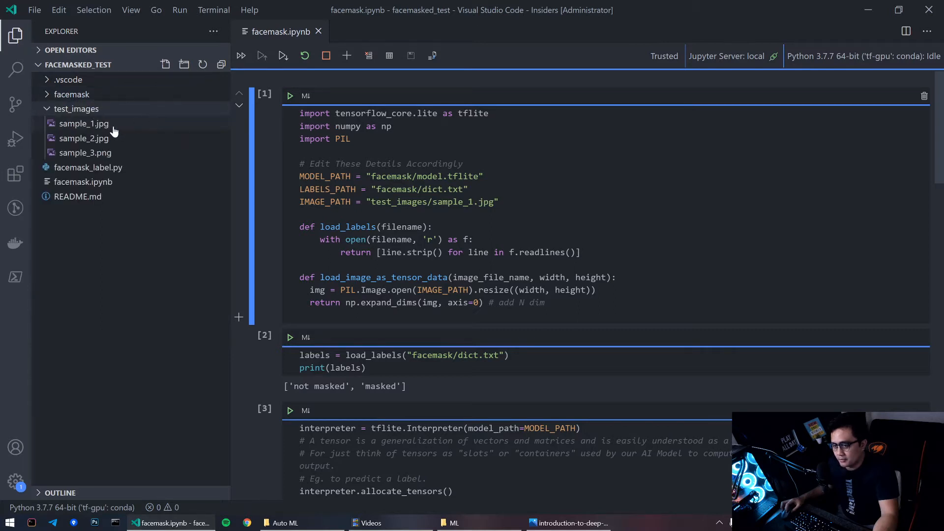
left_click(113, 127)
left_click(112, 138)
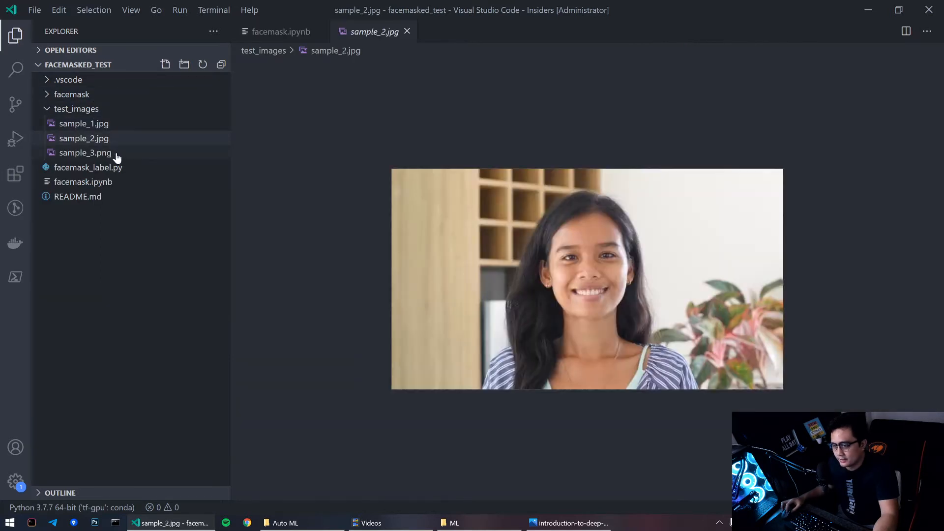
left_click(117, 154)
left_click(122, 126)
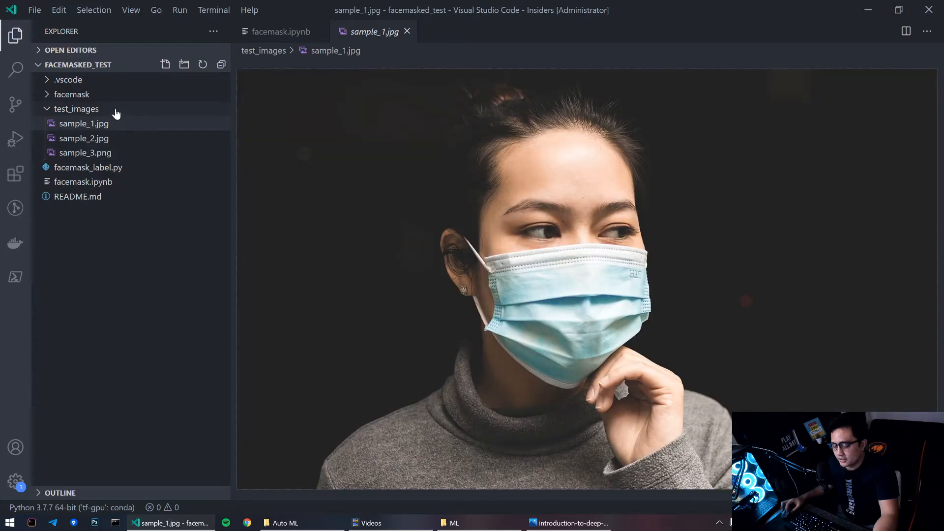
left_click(110, 109)
left_click(407, 33)
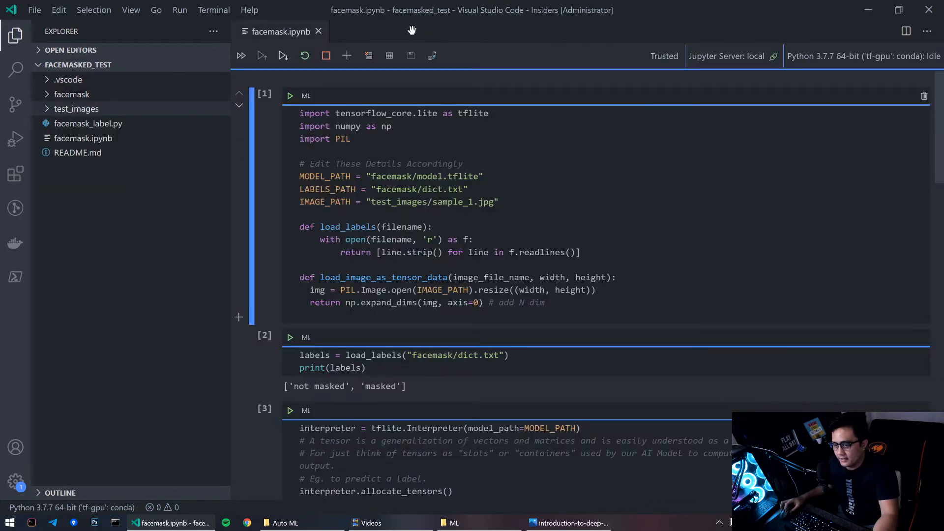
Select the facemask.ipynb notebook and expand the facemask folder to list the model files beside it.
left_click(118, 141)
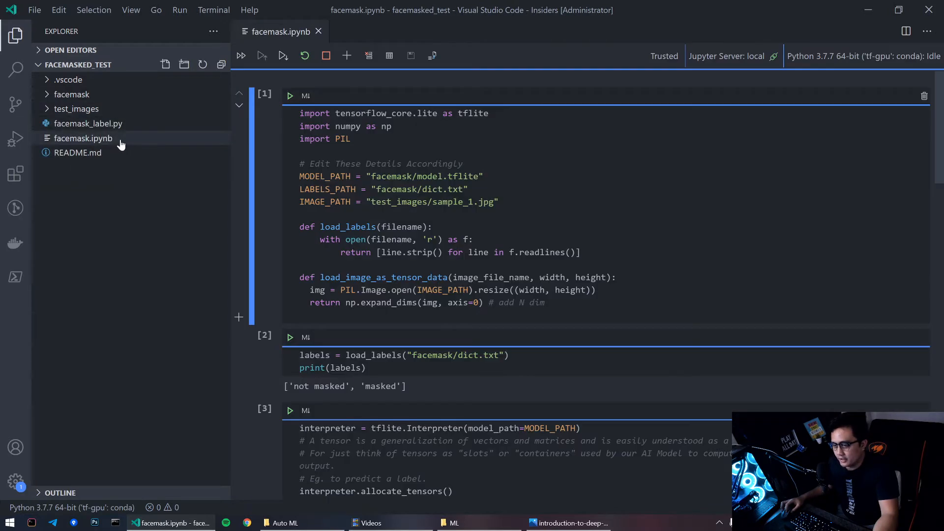
left_click(140, 111)
left_click(91, 107)
left_click(111, 95)
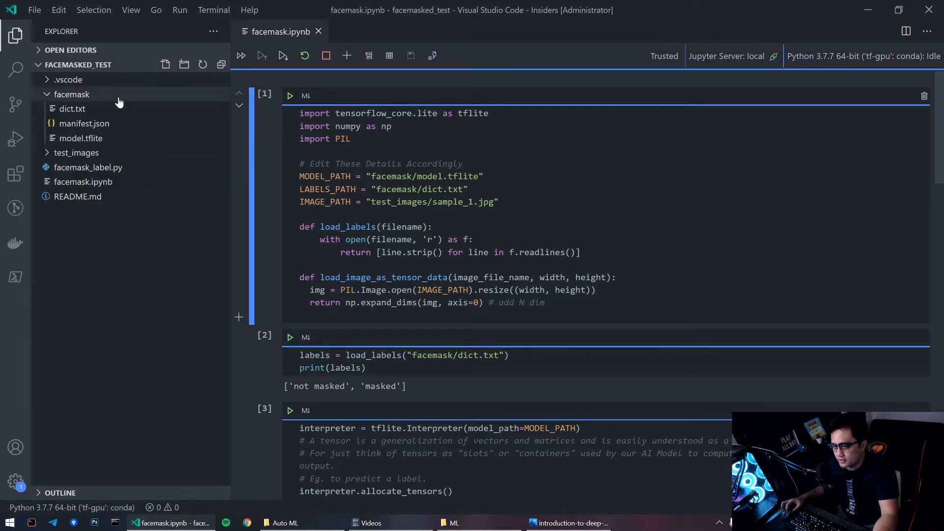